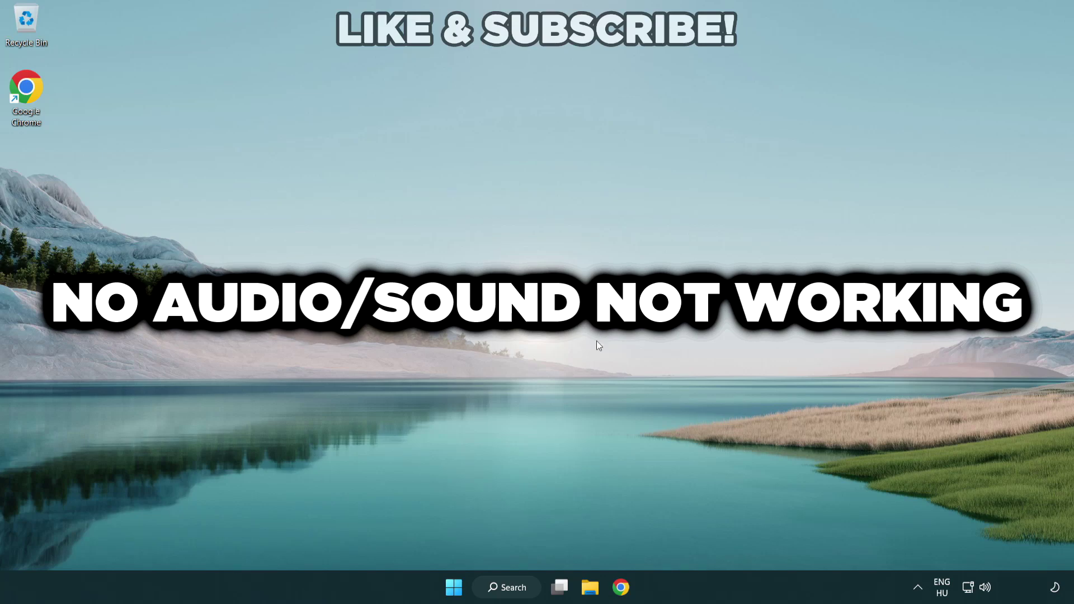
Switch the quick settings sound output from CABLE Input to Speakers (High Definition Audio Device)
left_click(986, 590)
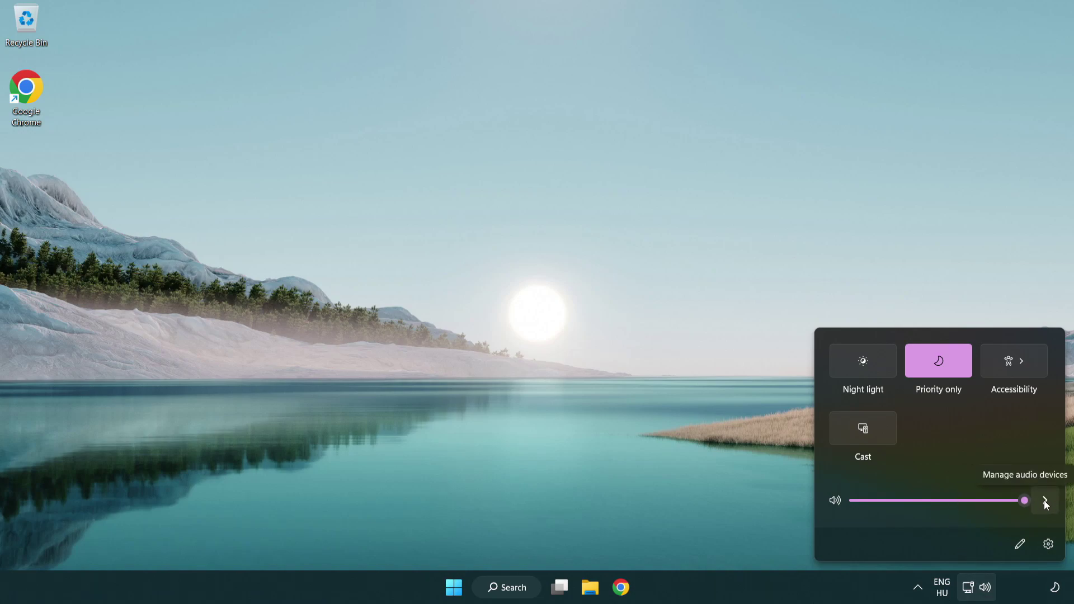
left_click(1044, 502)
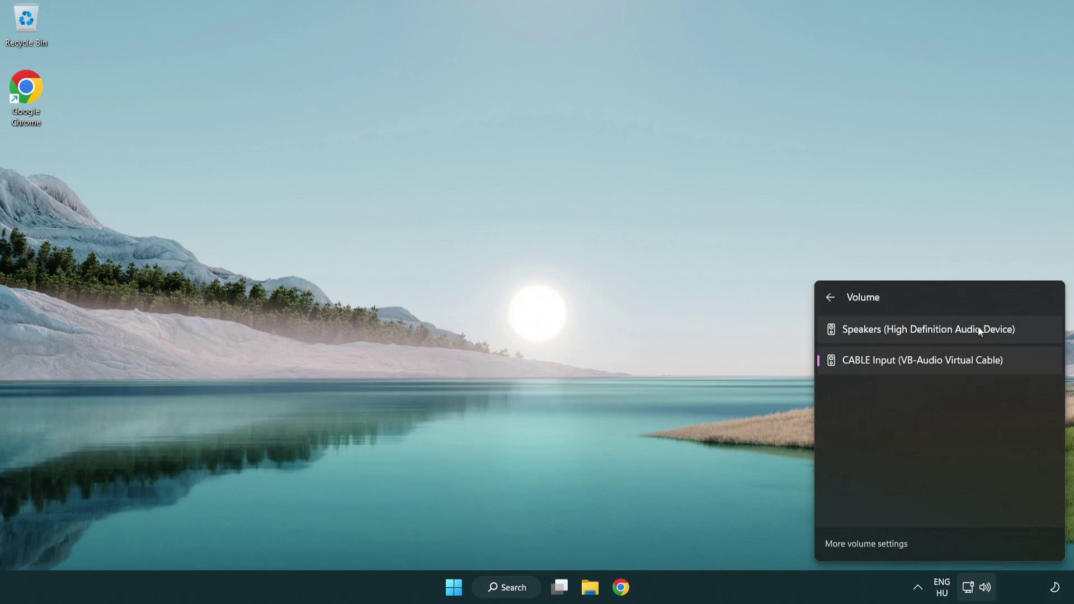
left_click(1029, 332)
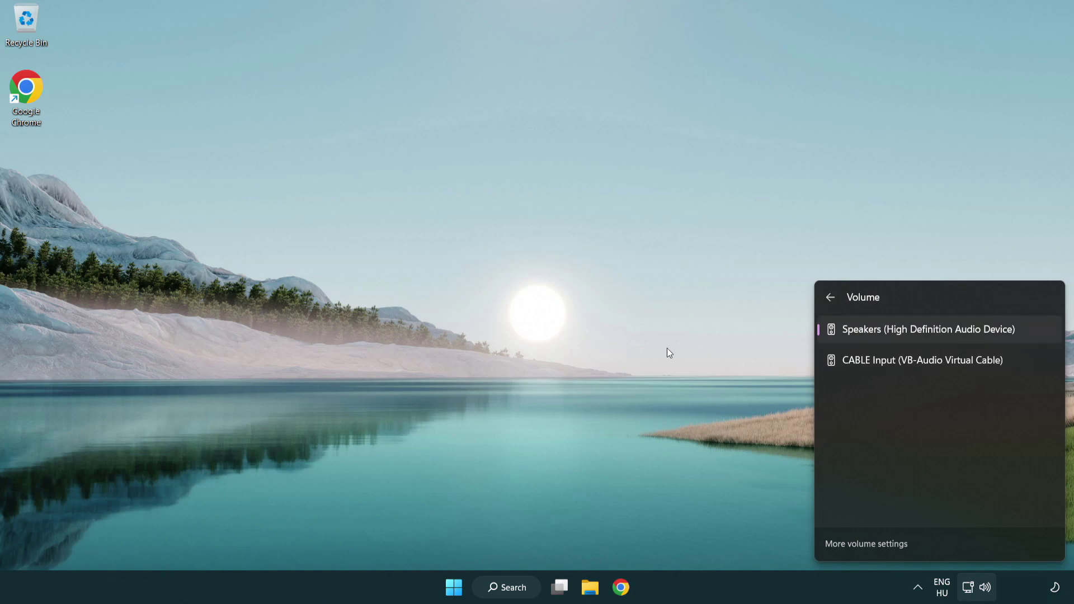
left_click(562, 320)
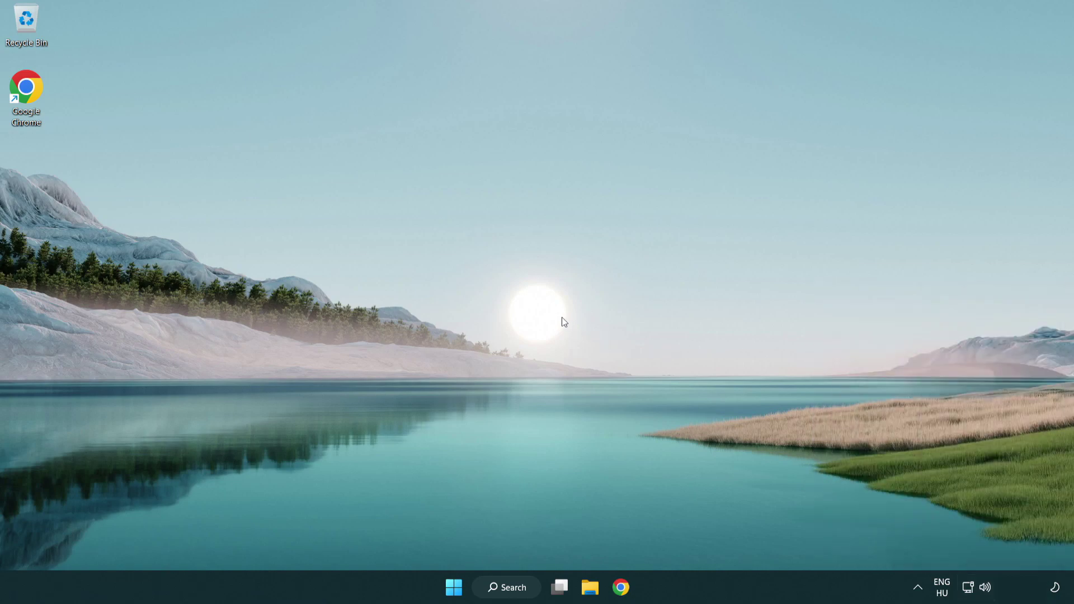
Reset all sound devices and app volumes in the volume mixer, then close Settings
right_click(986, 589)
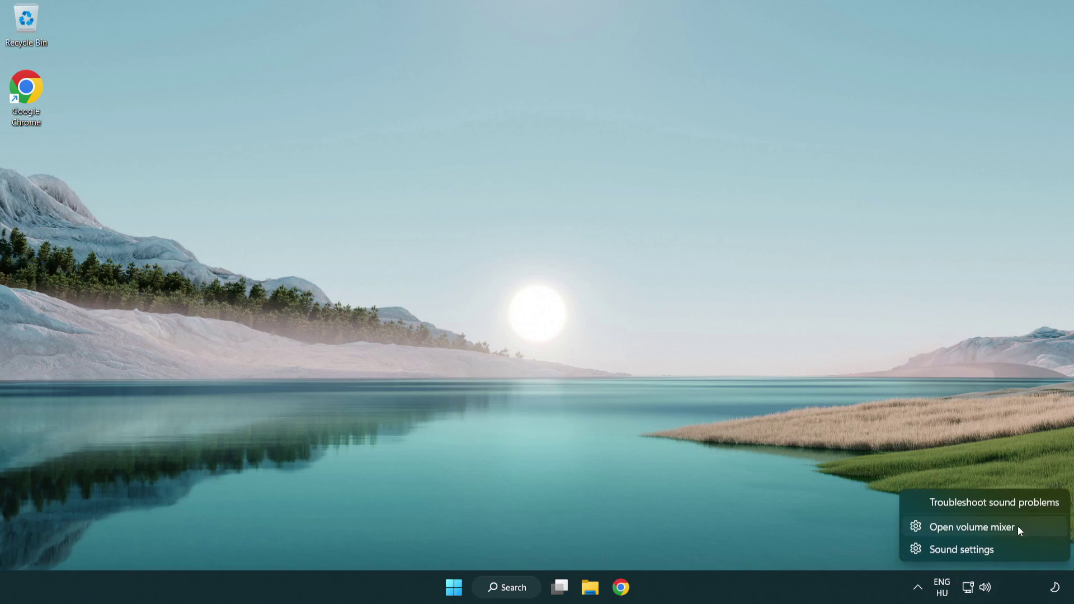
left_click(1035, 526)
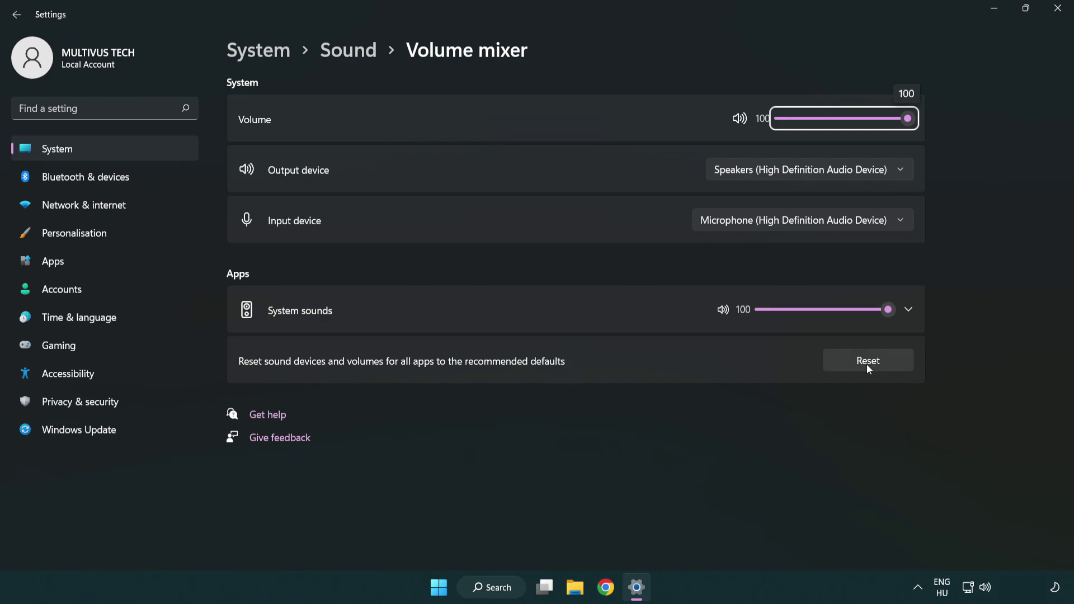
left_click(897, 365)
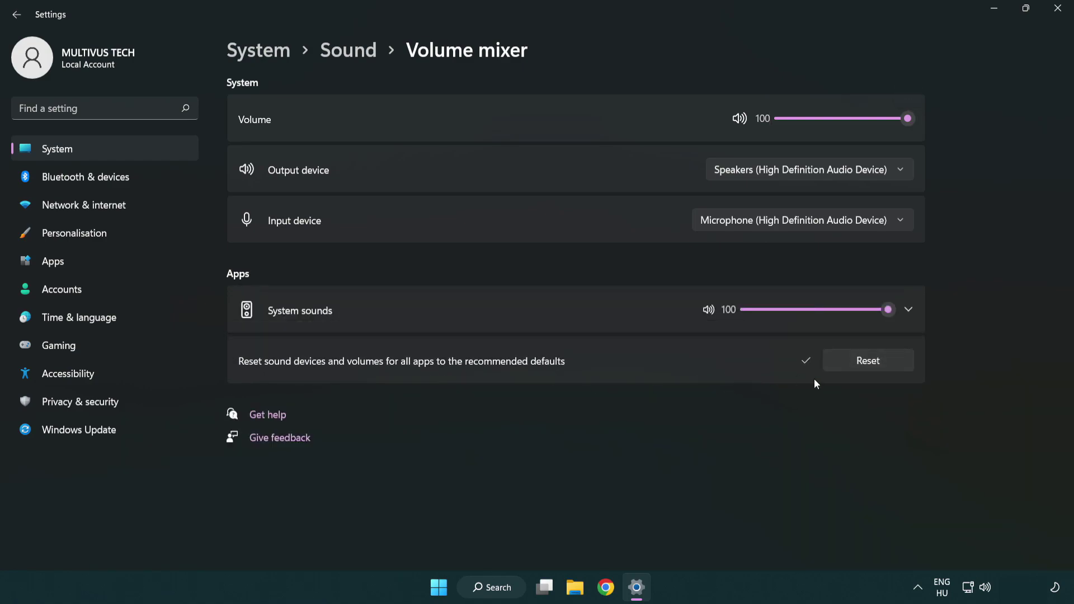
left_click(1061, 10)
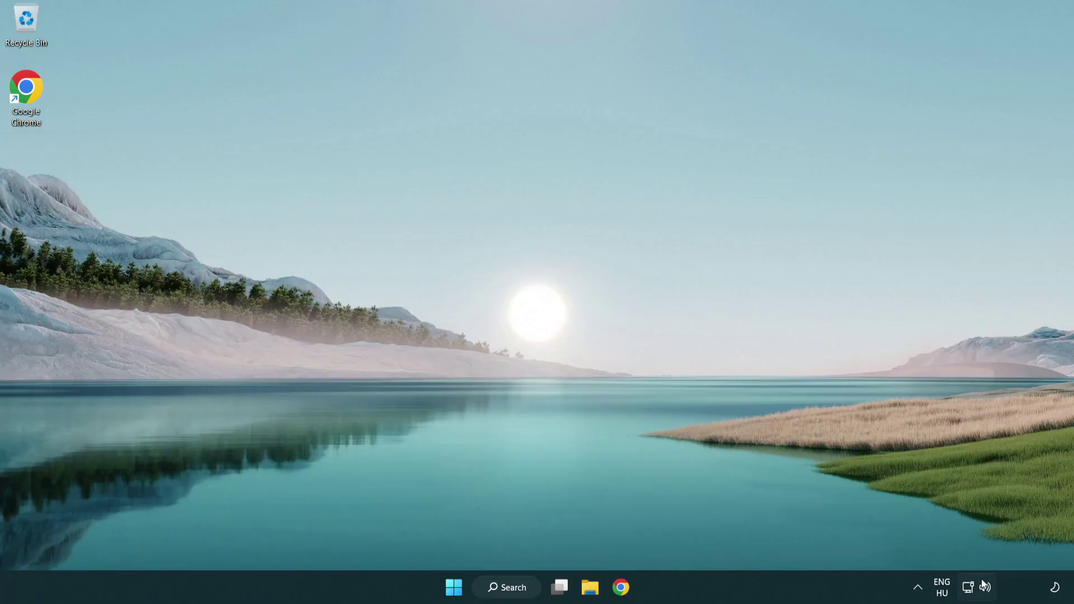
Open the Sound settings page from the speaker icon and set output volume to 100
right_click(985, 588)
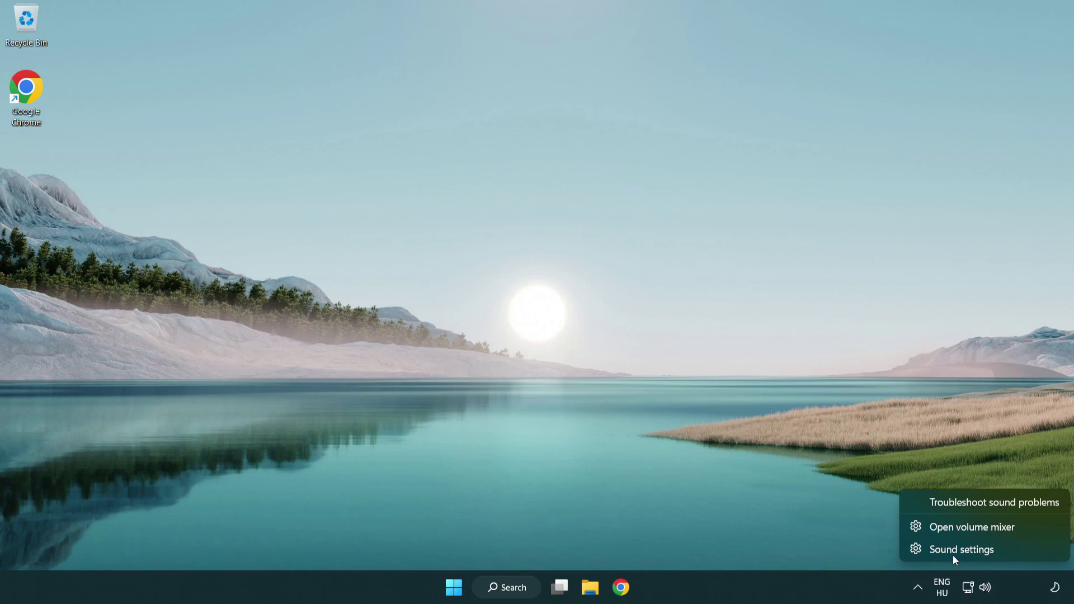
left_click(1027, 552)
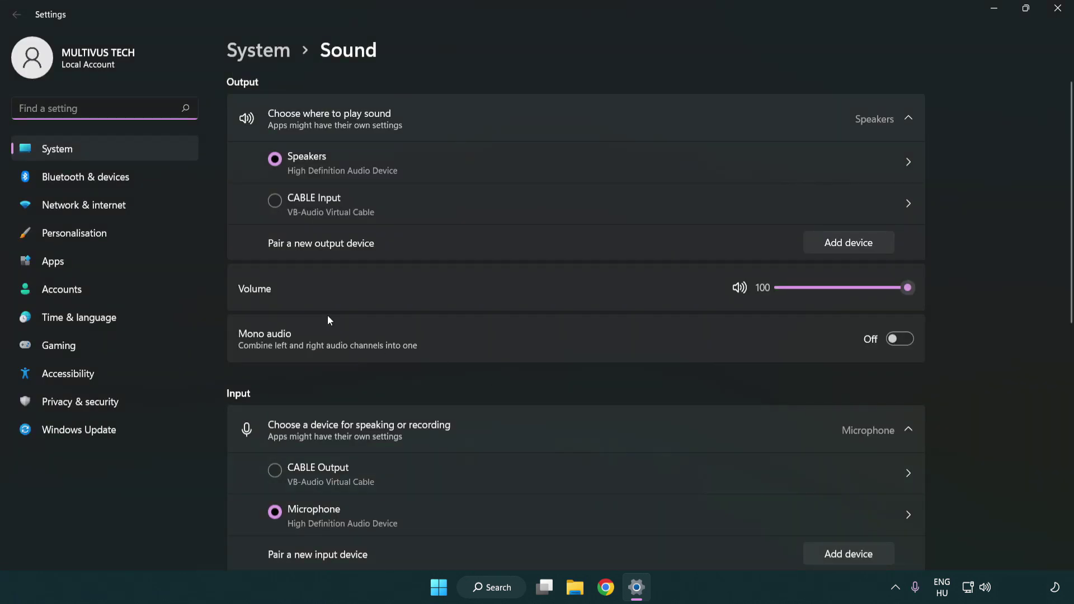
left_click_drag(864, 288, 959, 287)
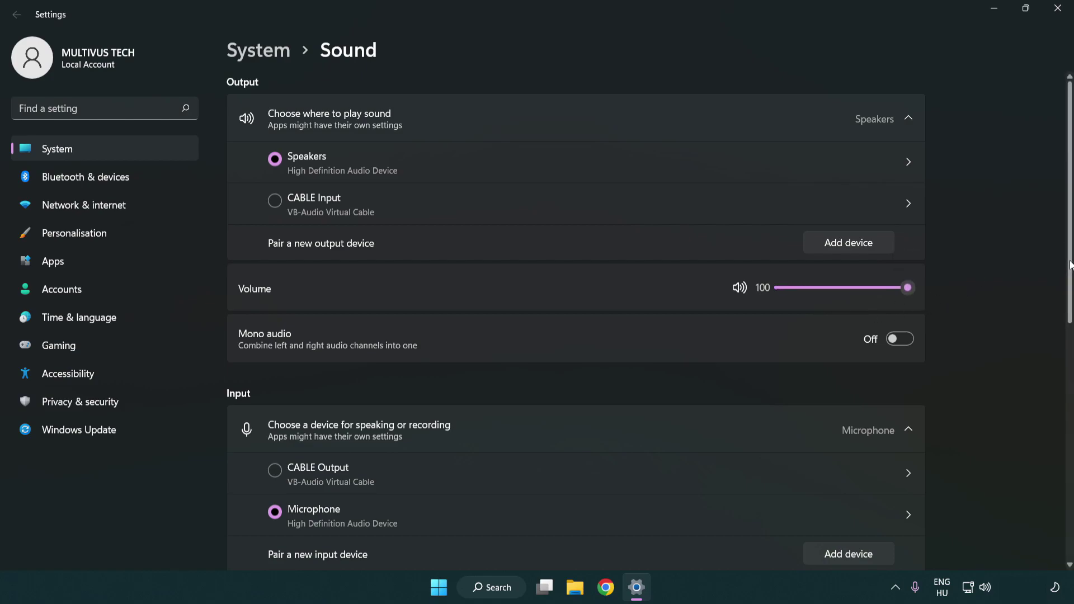
scroll(1069, 265, "down", 5)
scroll(625, 365, "down", 1)
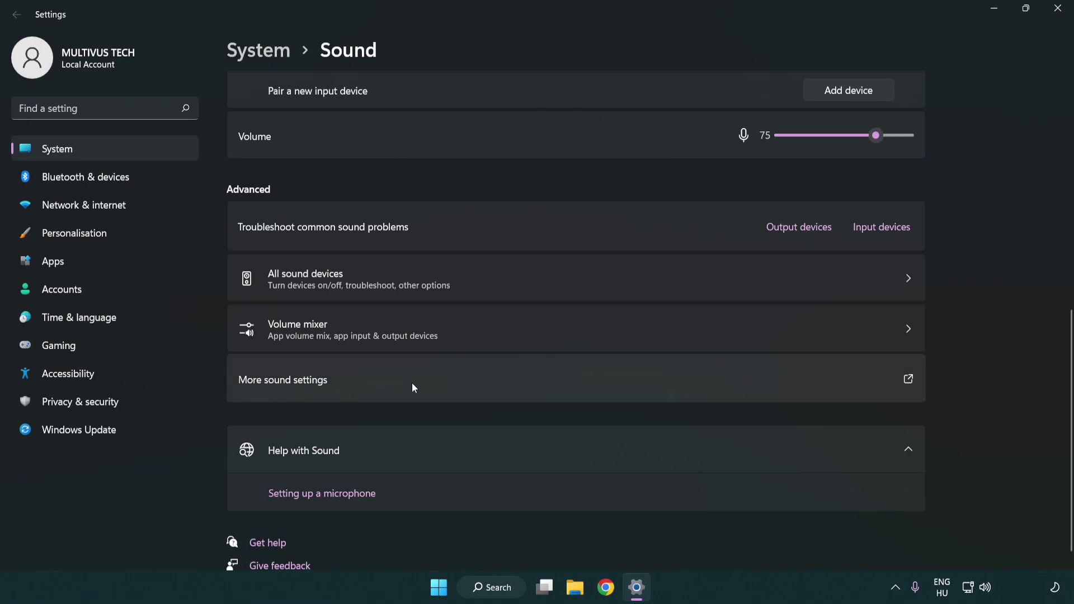
Open the classic Sound panel and disable the CABLE Input playback device
left_click(412, 386)
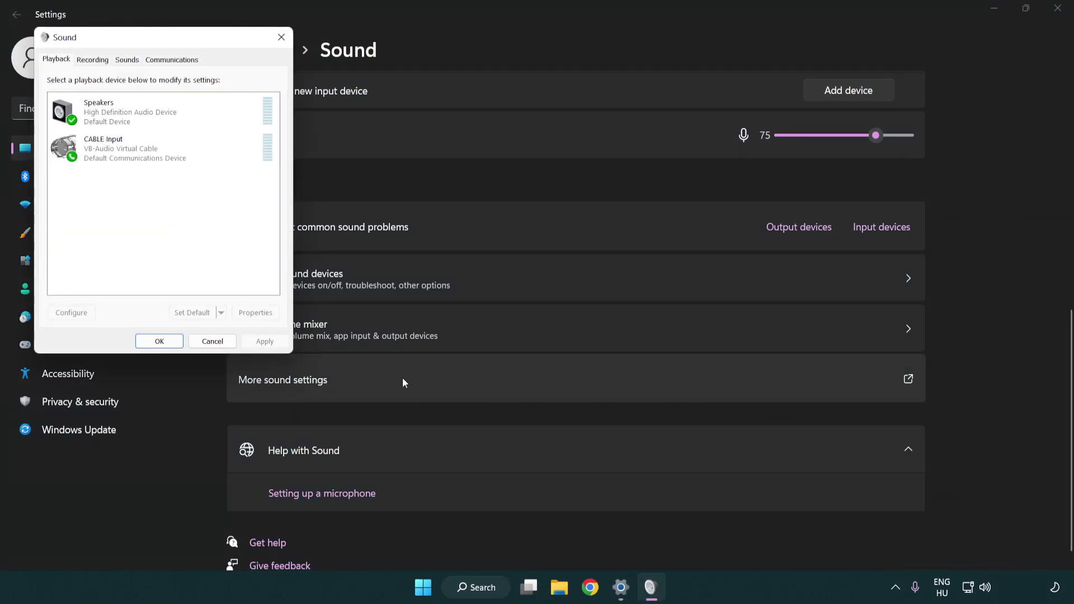
left_click_drag(189, 39, 551, 140)
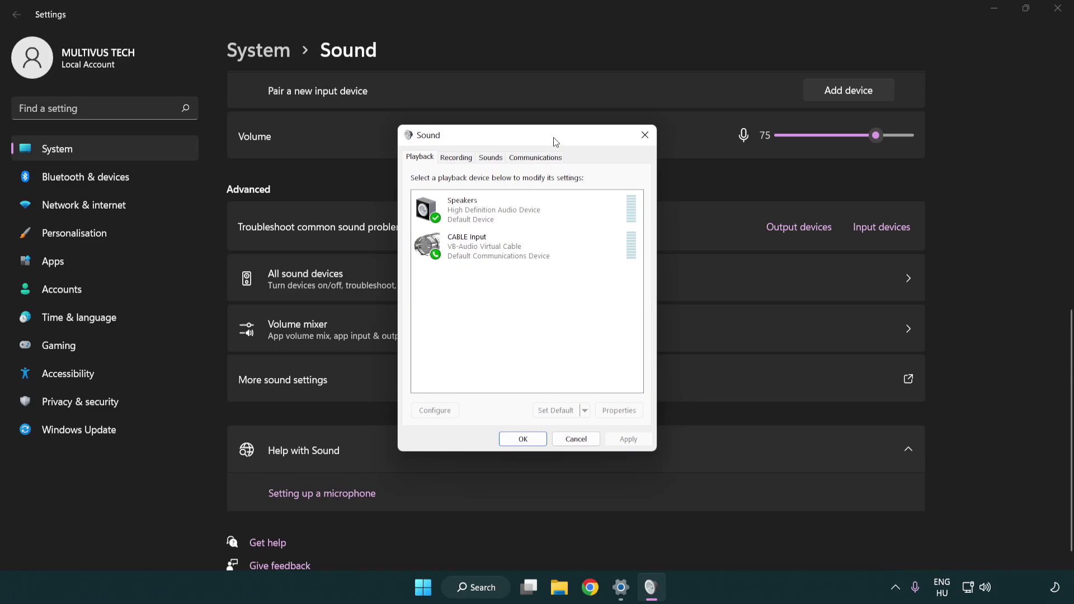
left_click(515, 257)
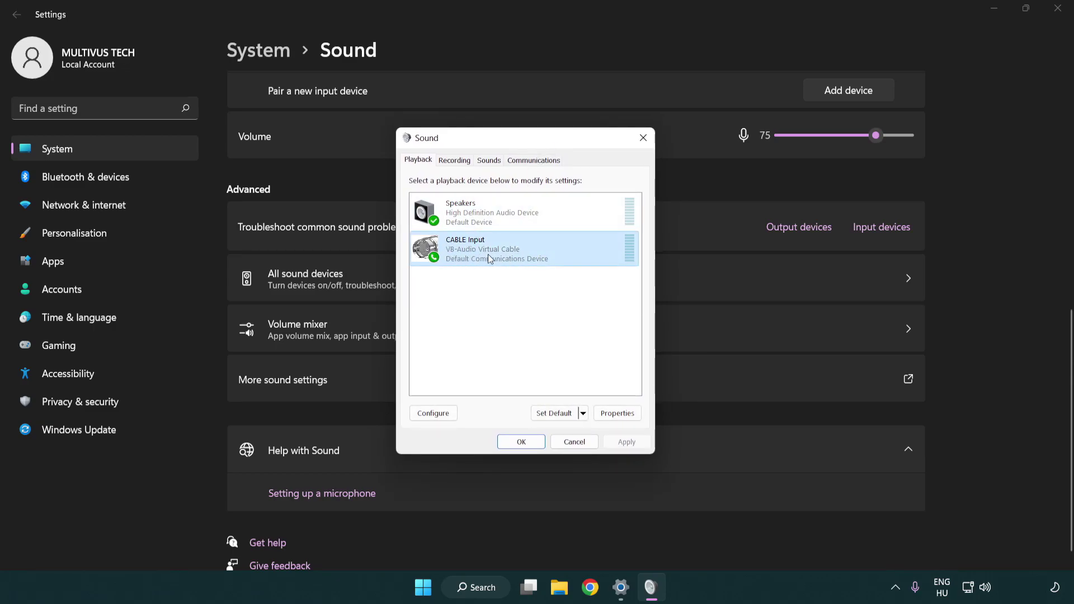
right_click(487, 259)
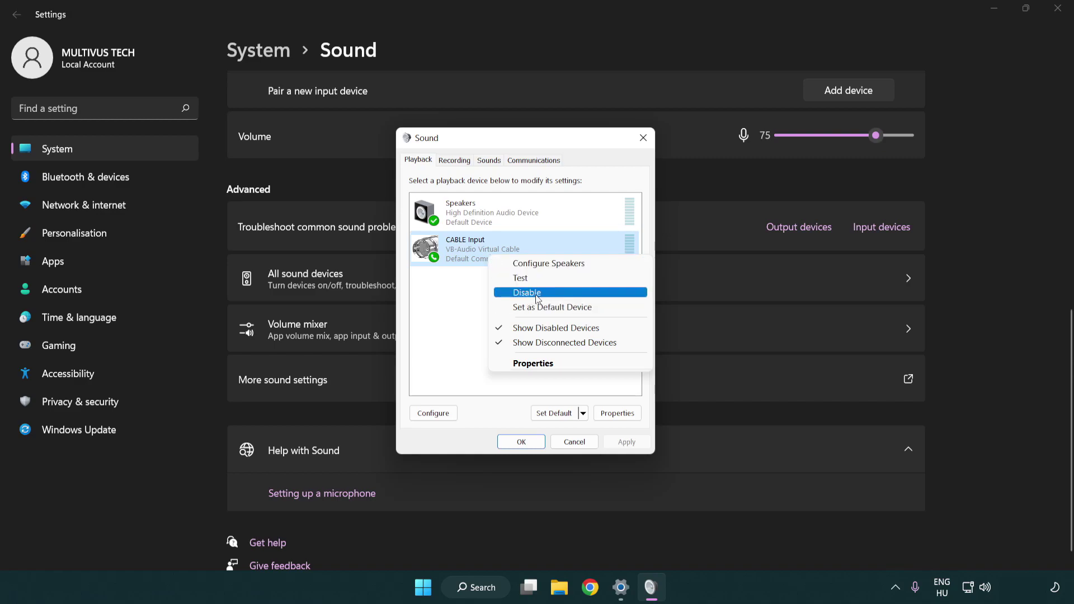
left_click(554, 298)
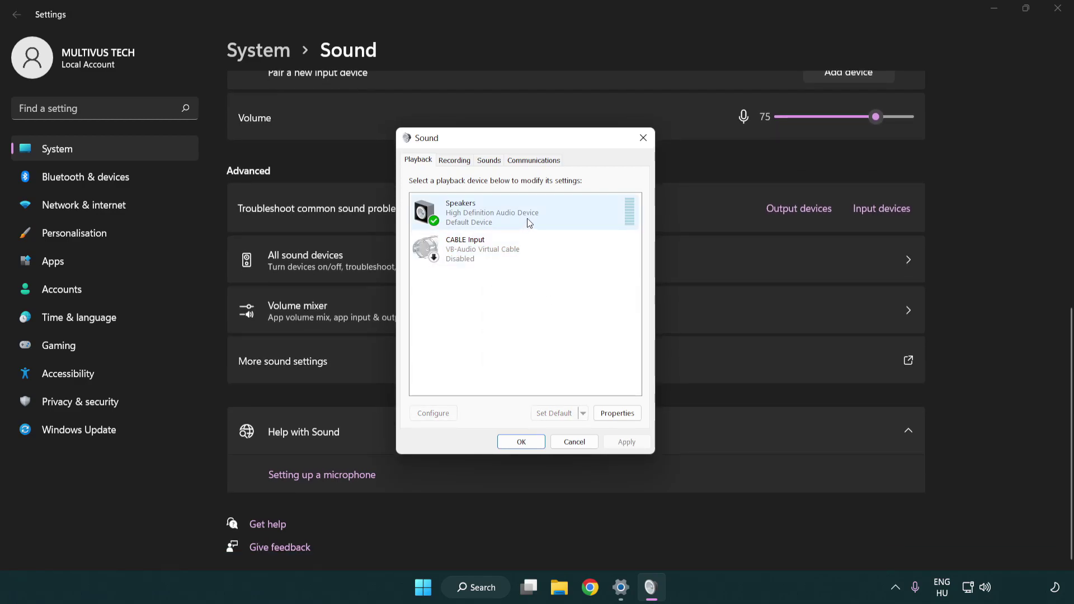
right_click(546, 212)
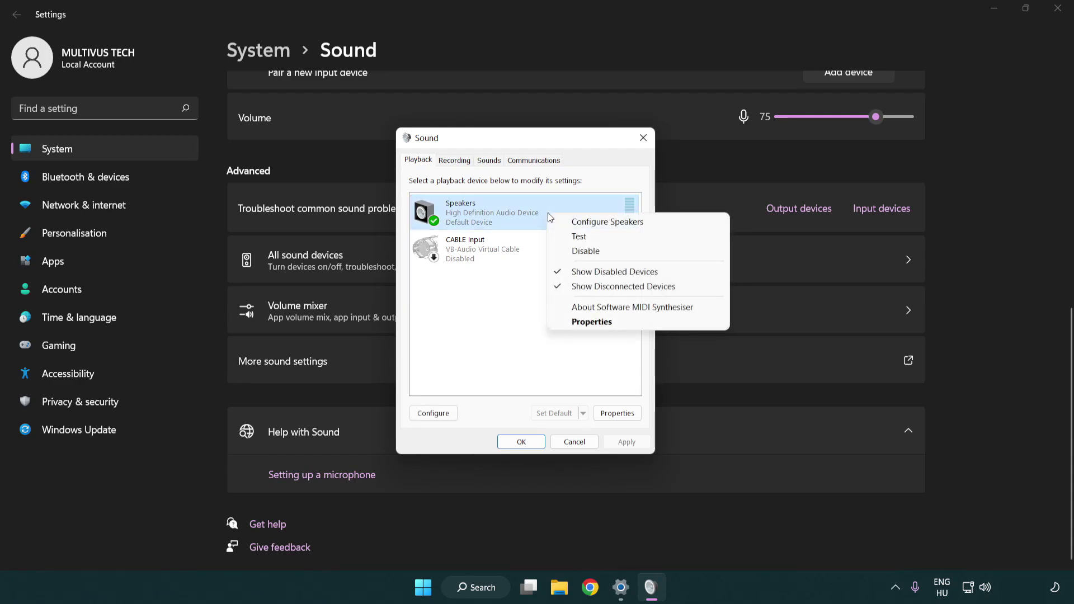
Configure Speakers as 7.1 Surround with full-range front and surround speakers
left_click(590, 227)
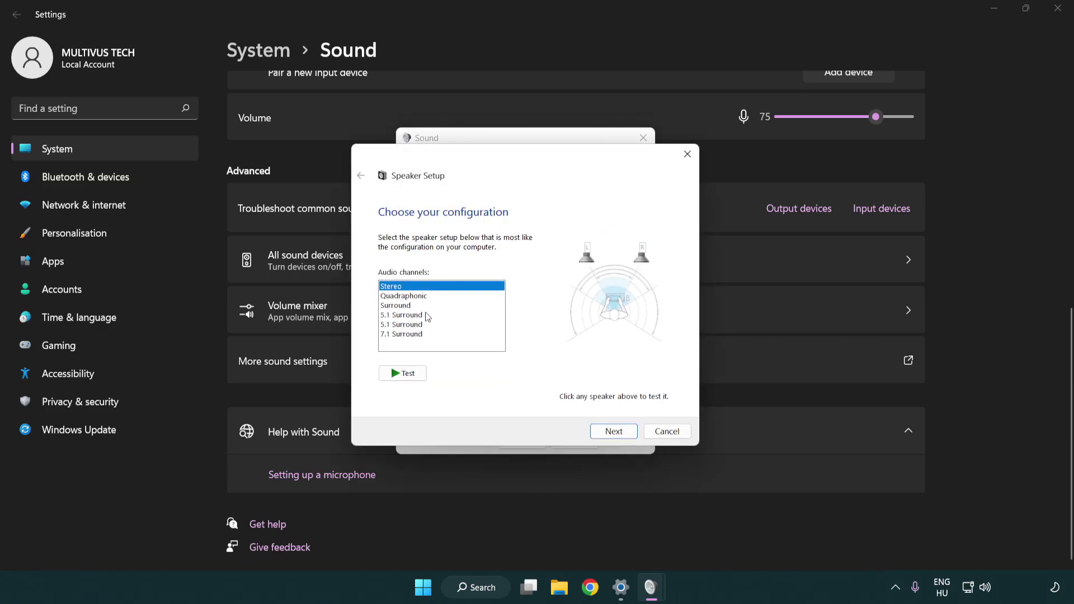
left_click_drag(426, 317, 426, 338)
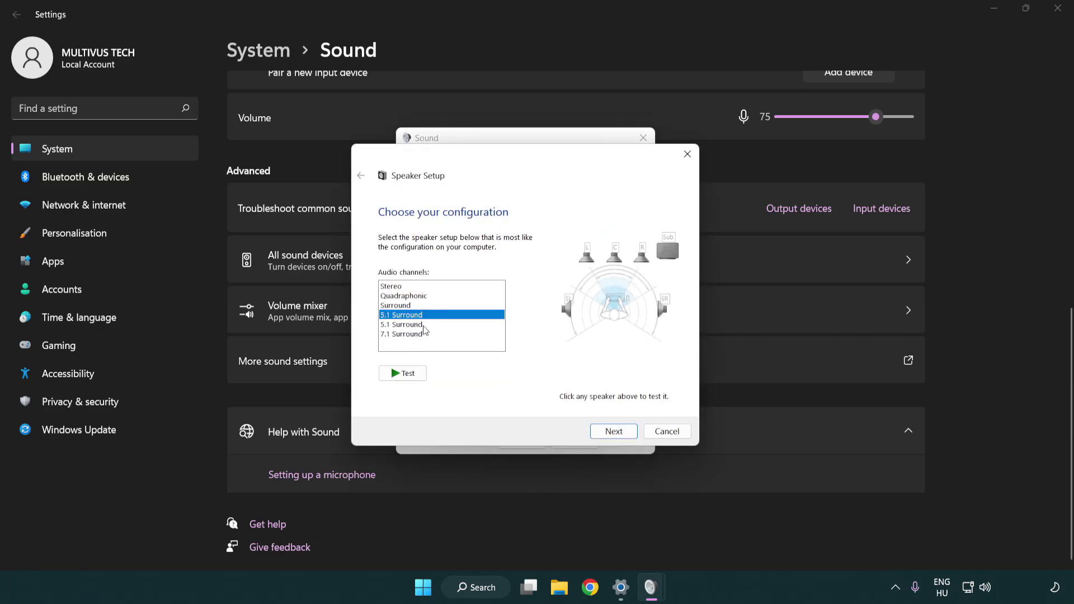
left_click(614, 432)
left_click(613, 433)
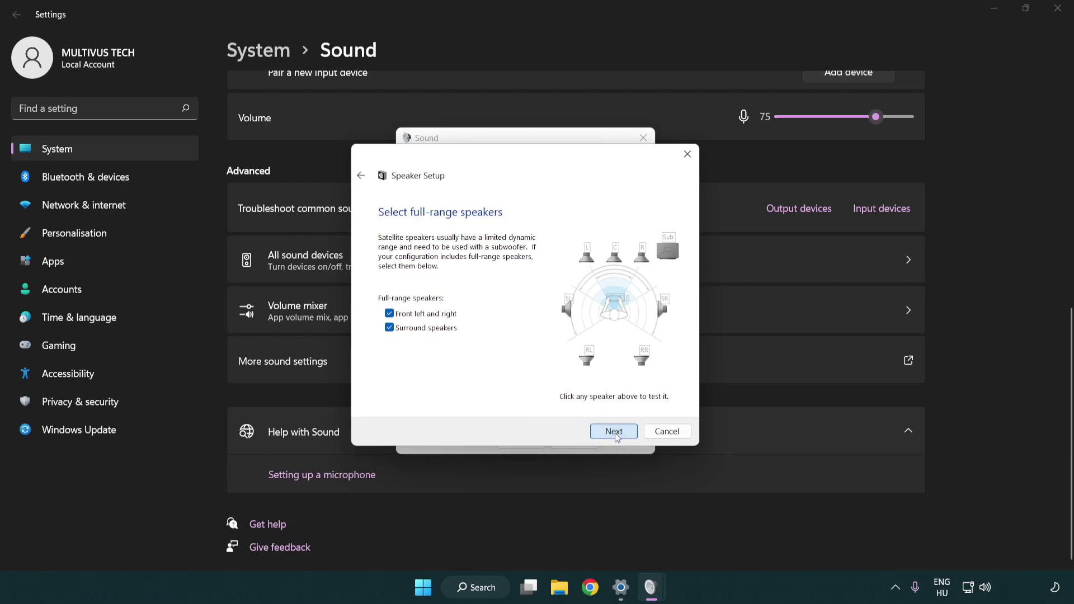
left_click(601, 431)
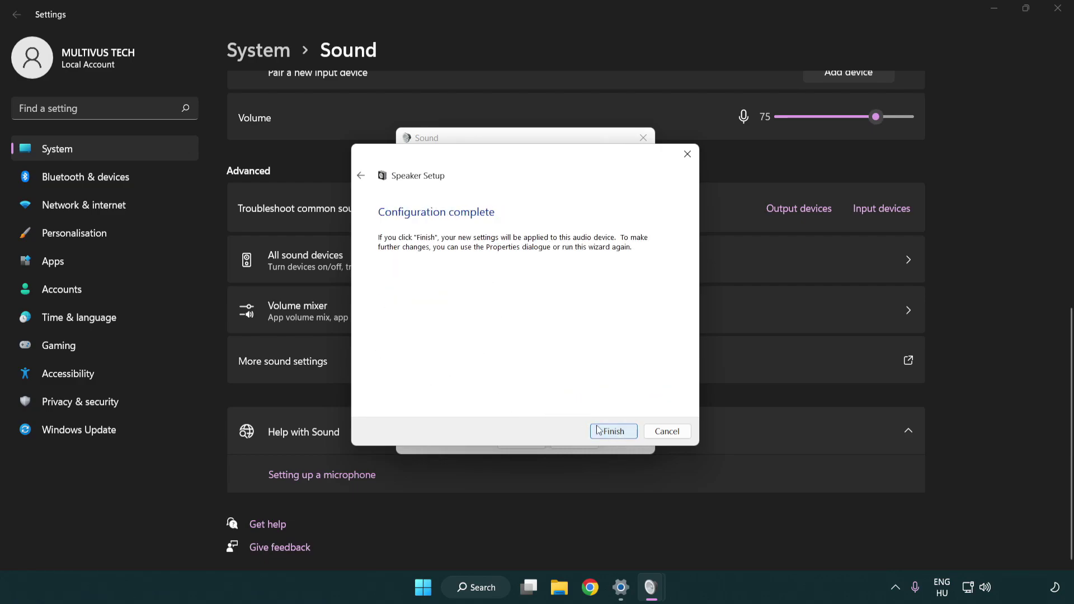
left_click(601, 431)
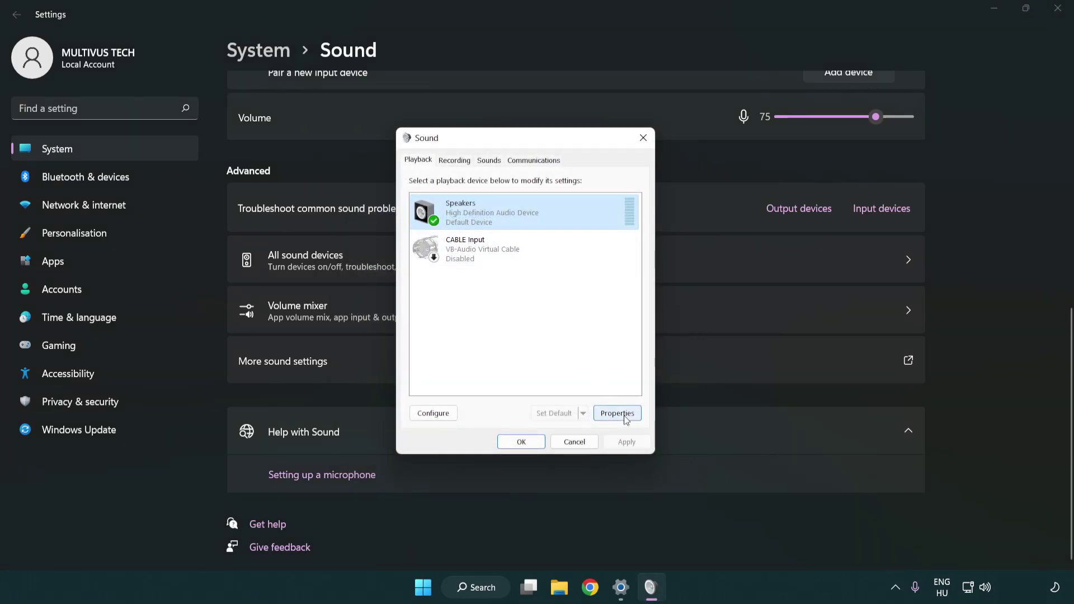
Open Speakers Properties and turn off all audio enhancements
left_click(625, 420)
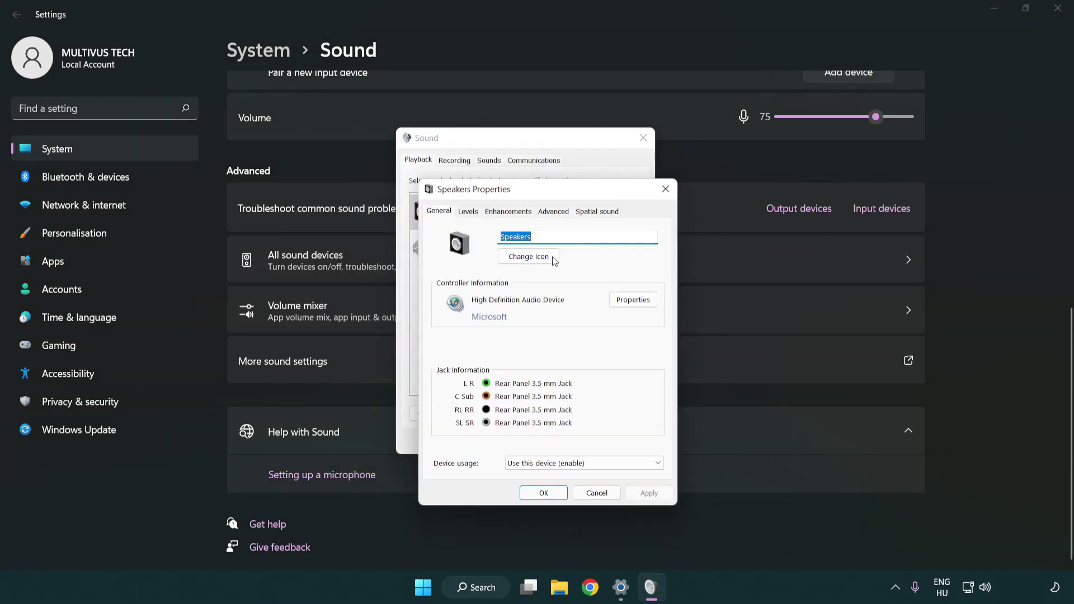
left_click_drag(541, 190, 521, 142)
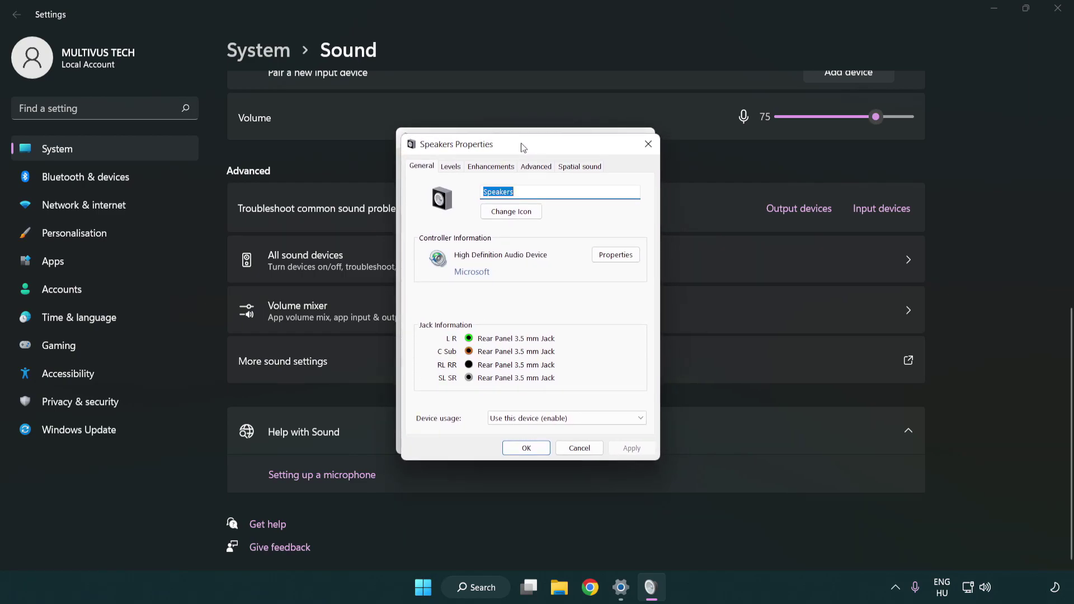
left_click(492, 169)
left_click(424, 225)
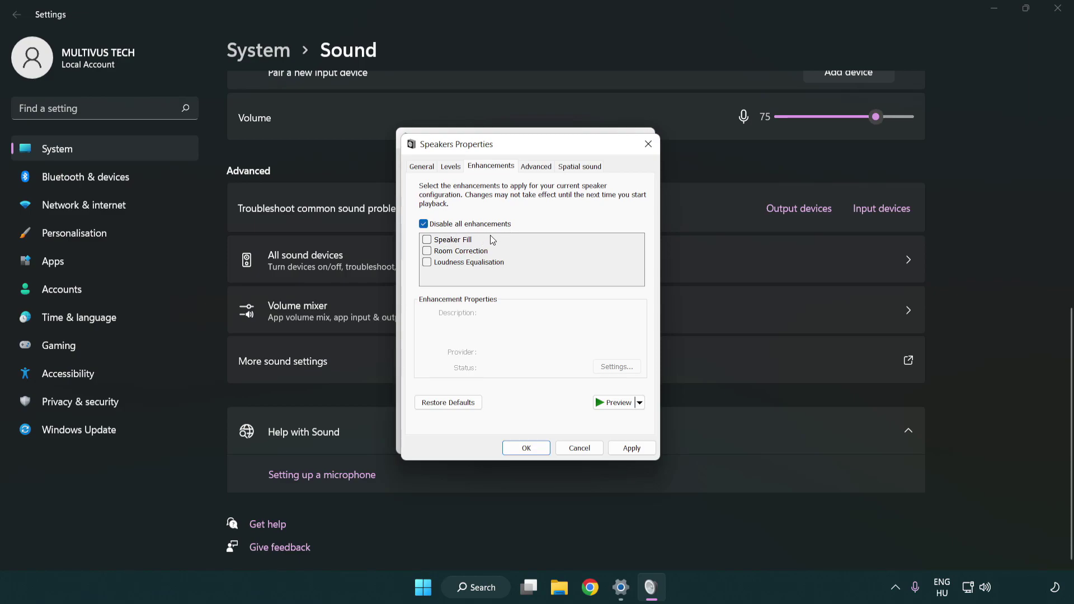
Apply 16 bit, 48000 Hz (DVD Quality) as the default format and close the sound dialogs
left_click(539, 170)
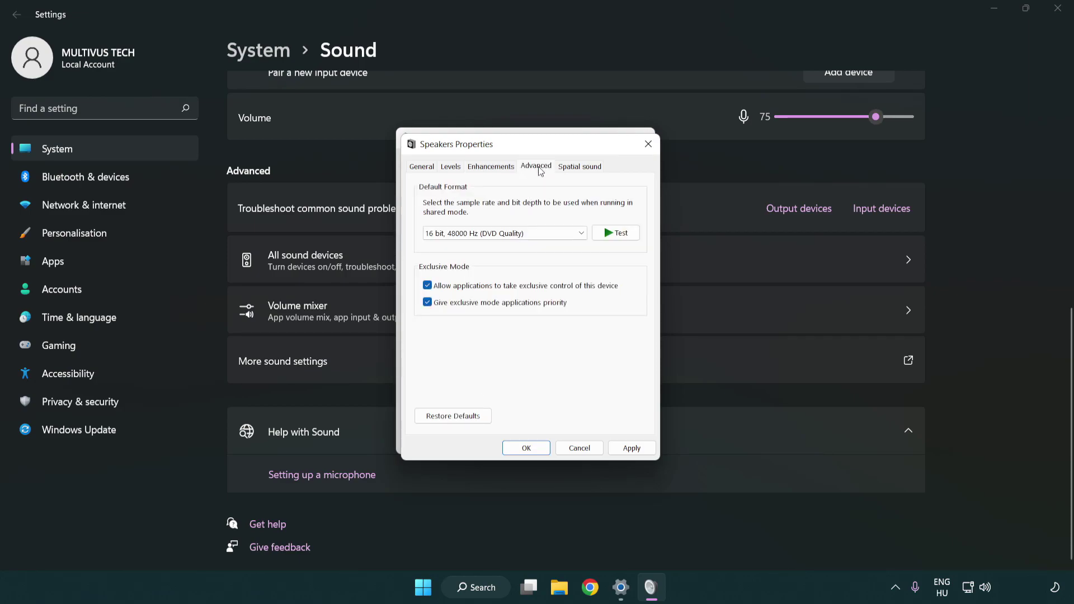
left_click(476, 235)
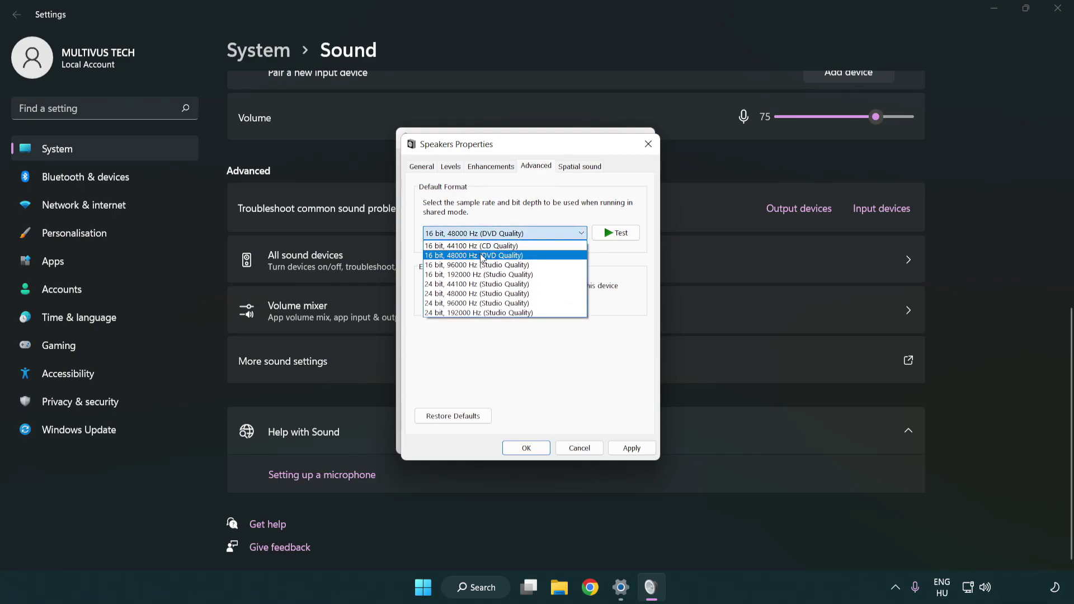
left_click(482, 257)
left_click(630, 448)
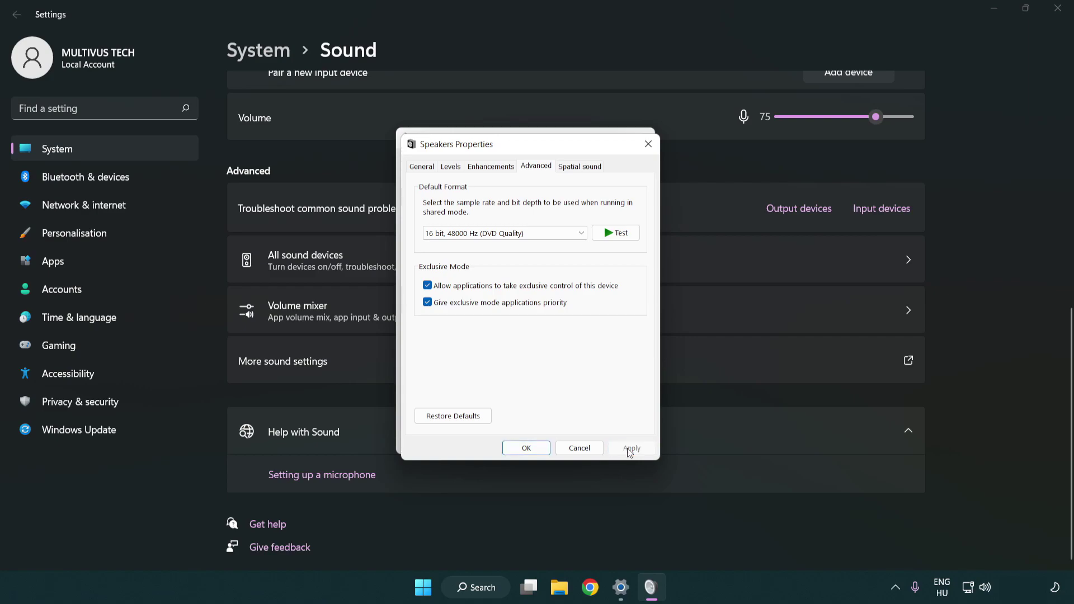
left_click(529, 451)
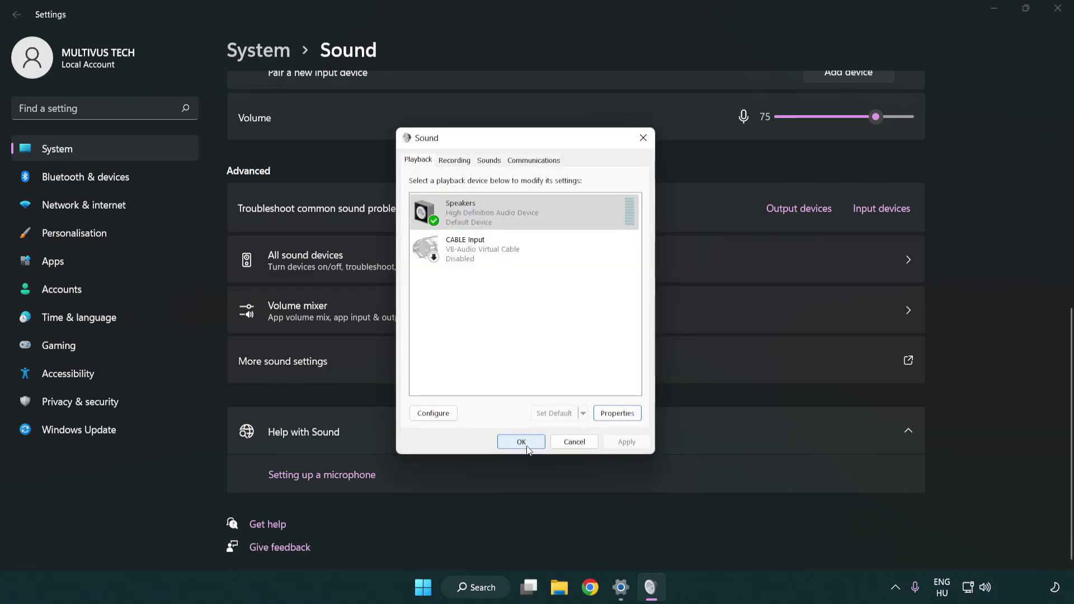
left_click(521, 443)
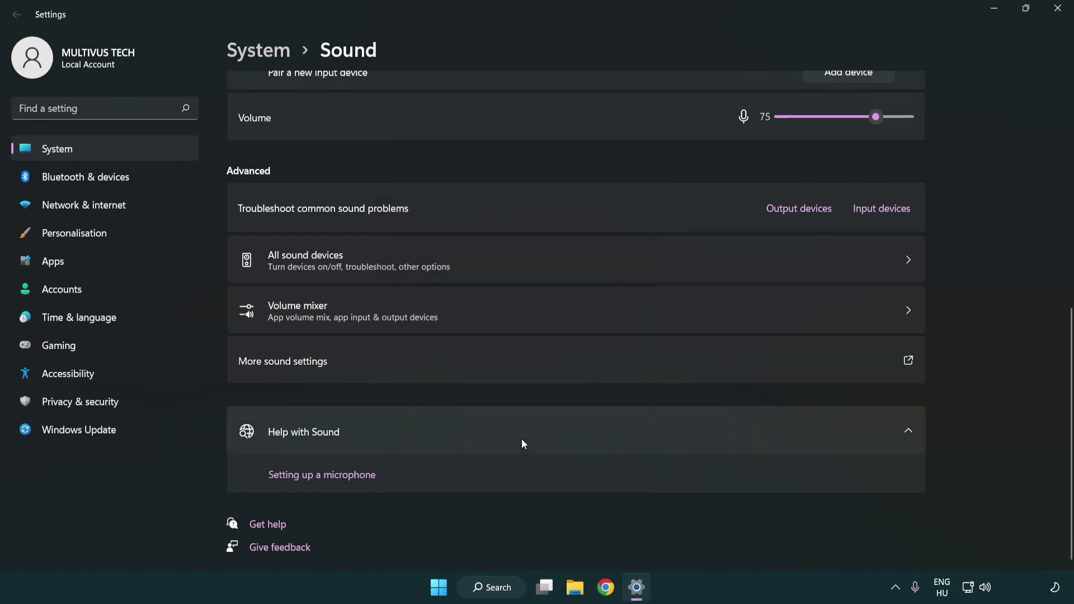
Close Settings, look at the Start menu power options, then open Windows Search
left_click(1057, 9)
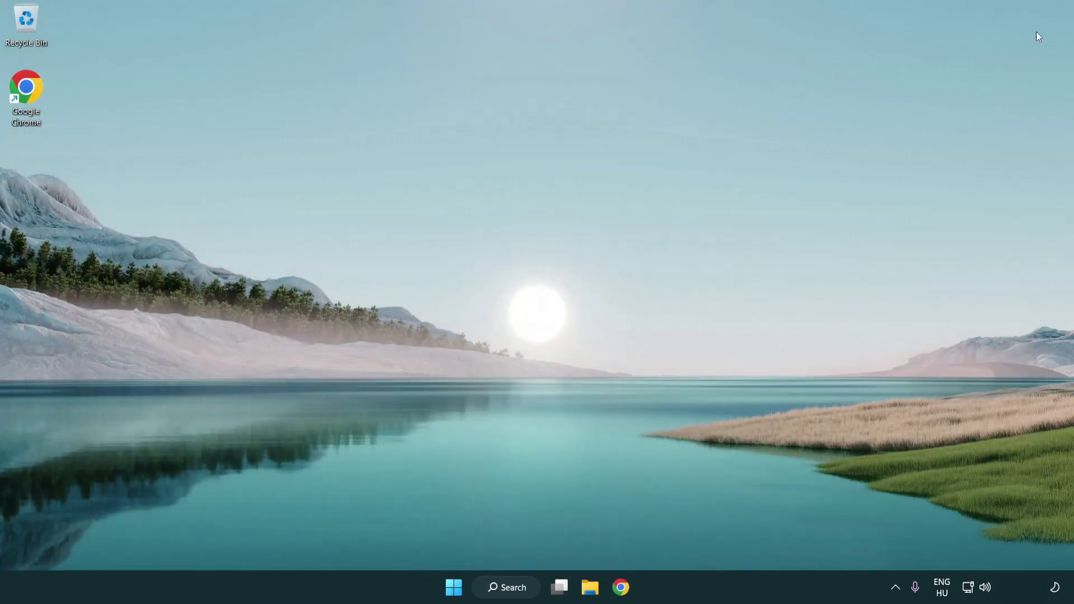
left_click(456, 593)
left_click(711, 541)
left_click(518, 592)
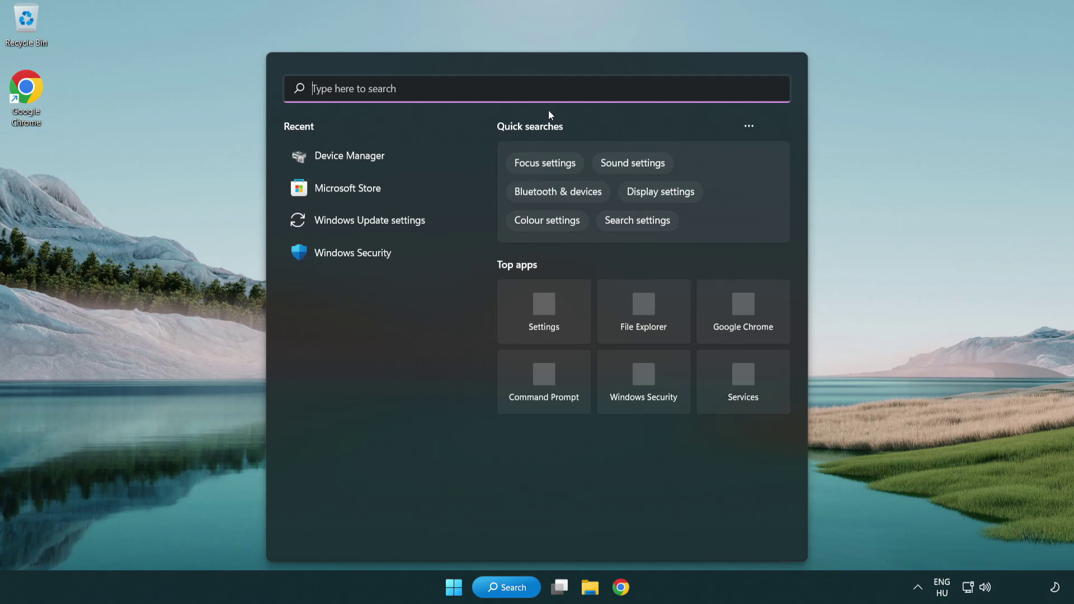
type("device ma")
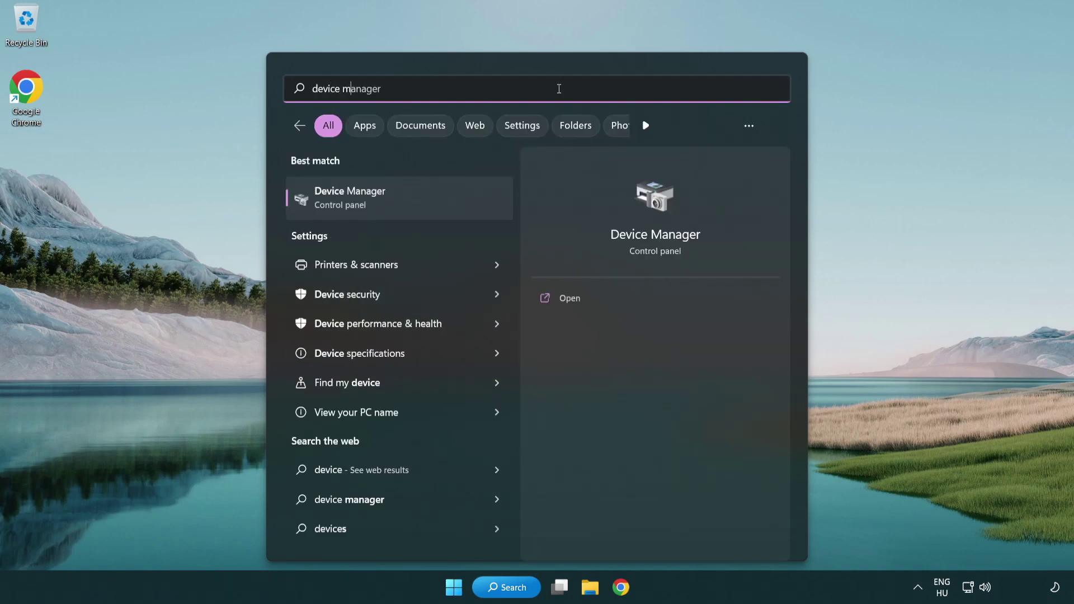
type("nager")
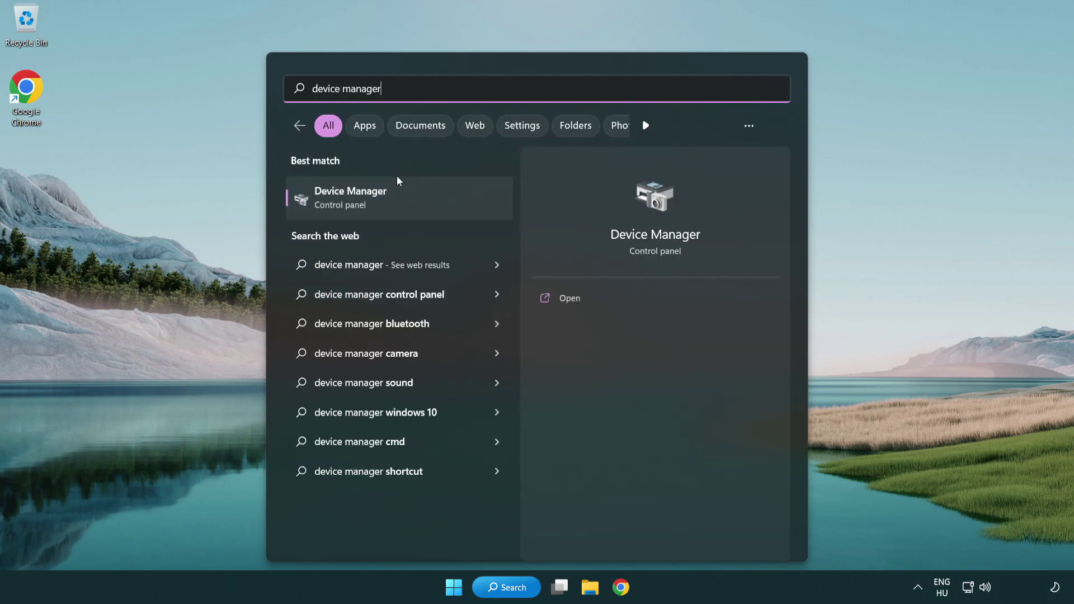
Open Device Manager and expand Sound, video and game controllers to High Definition Audio Device's menu
left_click(440, 207)
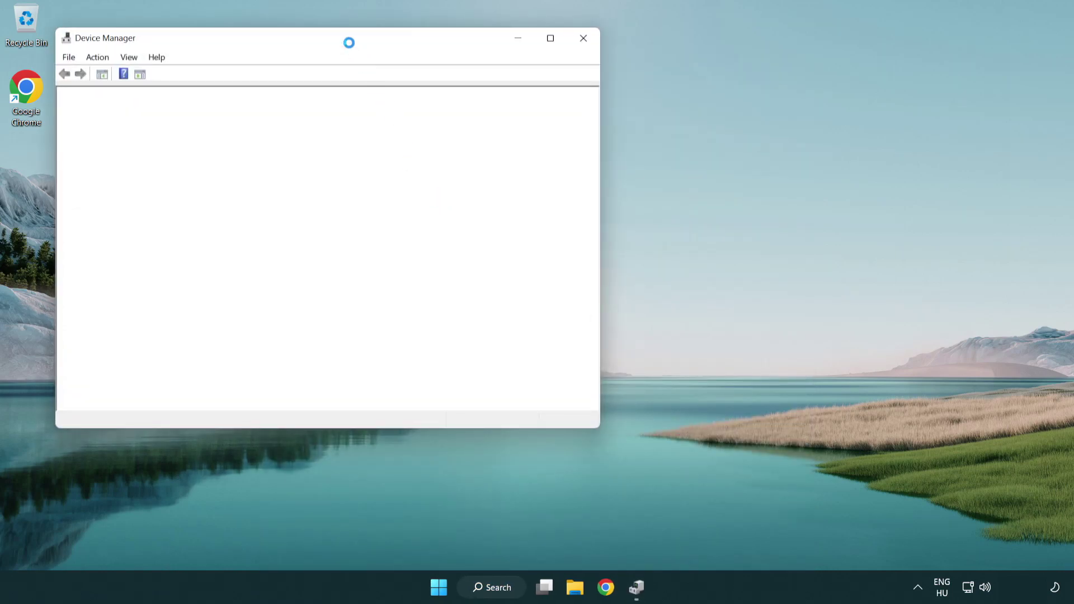
left_click_drag(341, 36, 541, 100)
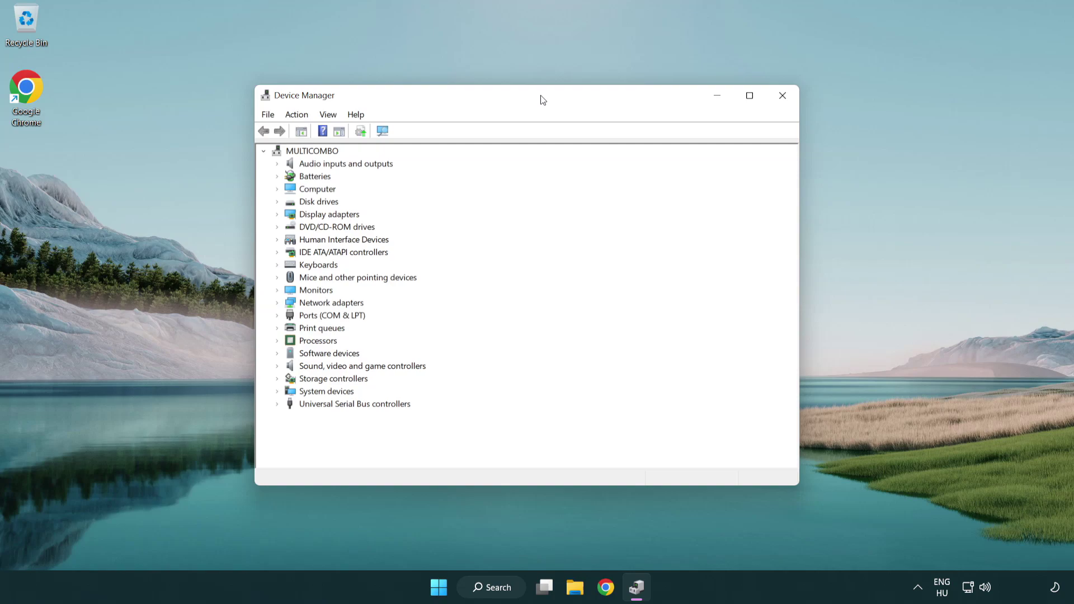
left_click(311, 368)
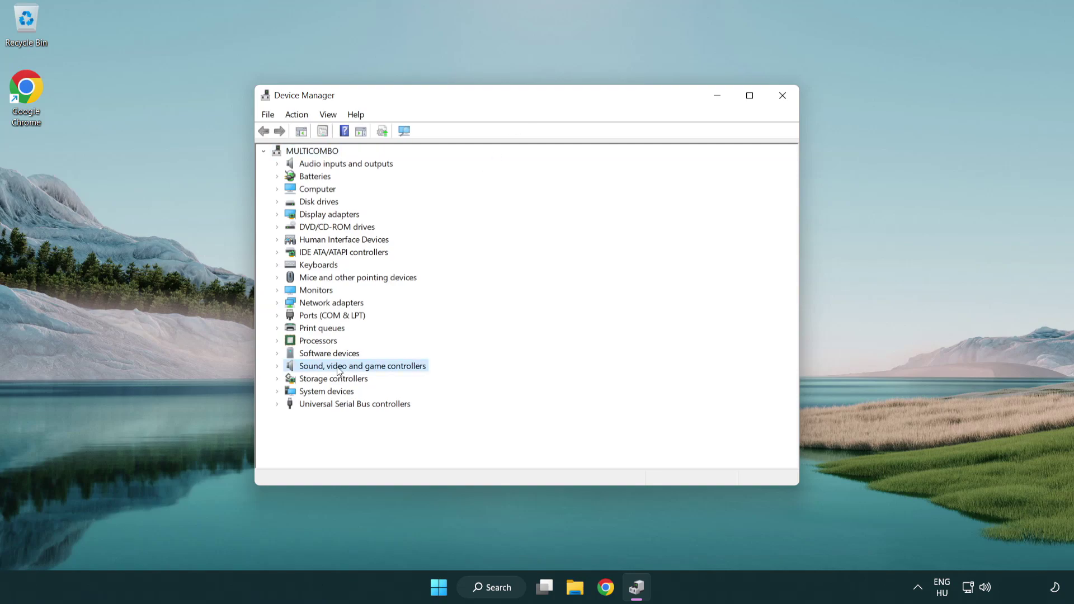
left_click(278, 367)
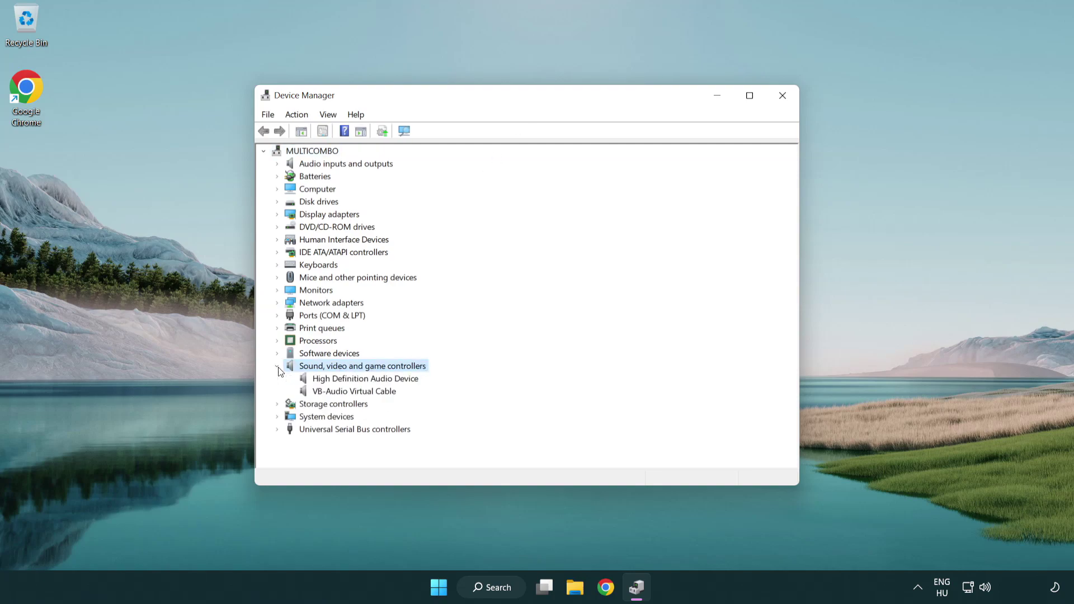
left_click(332, 379)
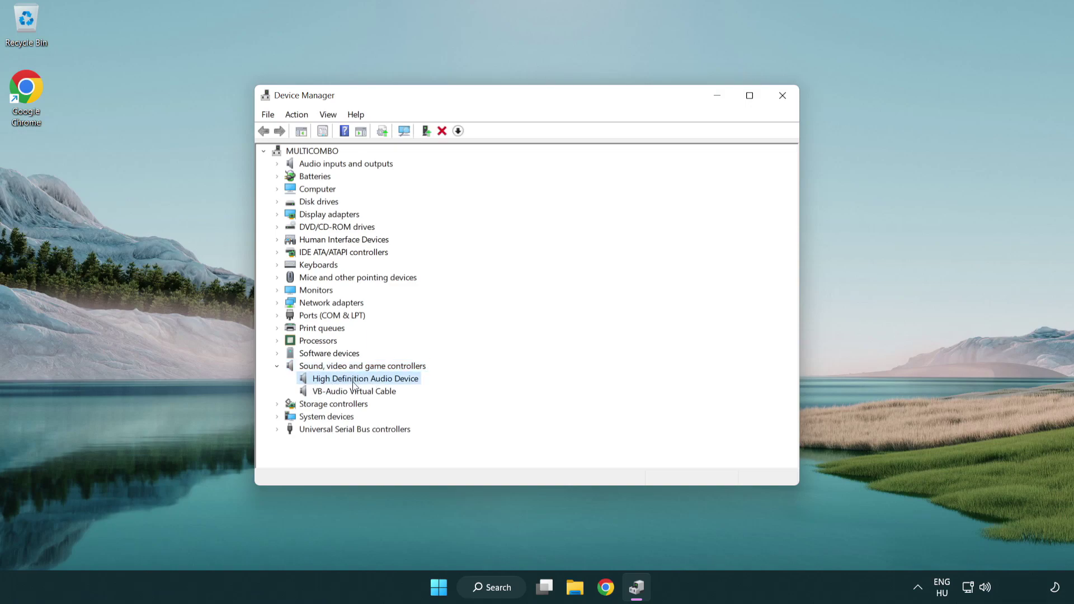
right_click(376, 378)
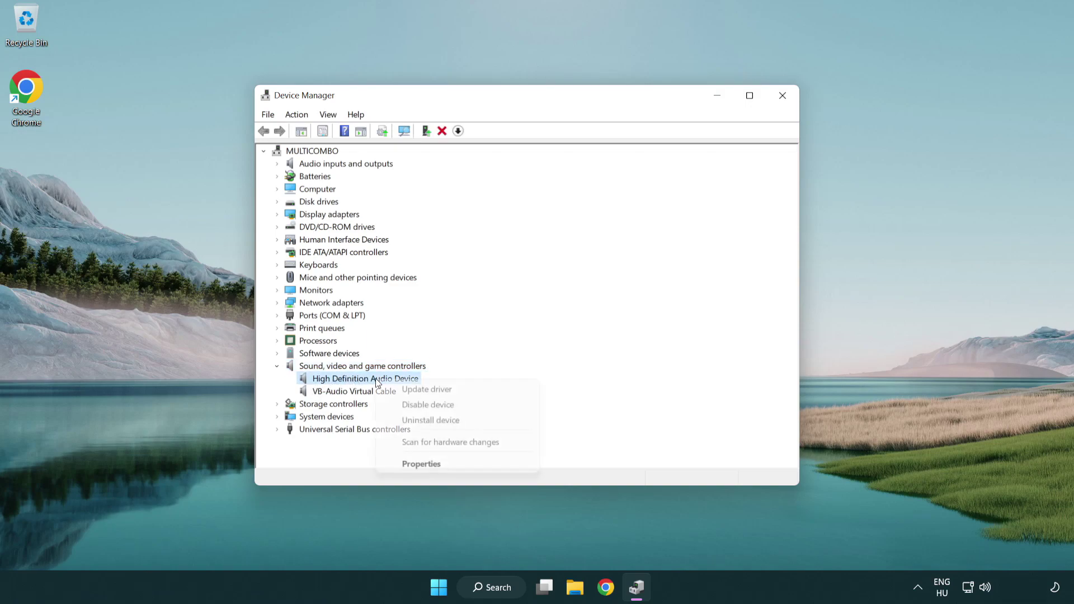
Reinstall the High Definition Audio Device driver from this computer's list, accepting the warning
left_click(464, 390)
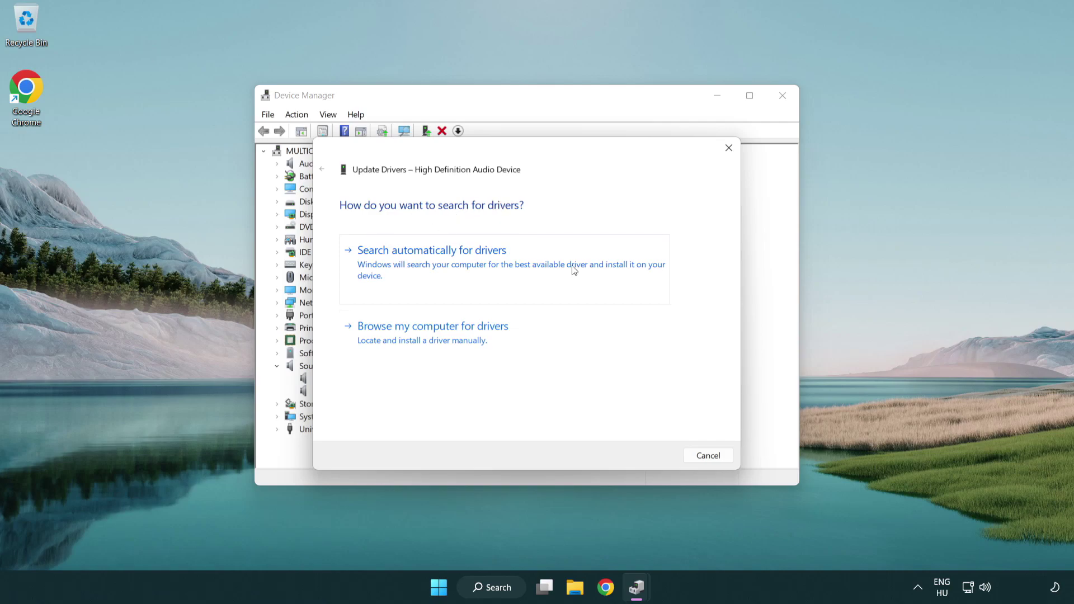
left_click(433, 351)
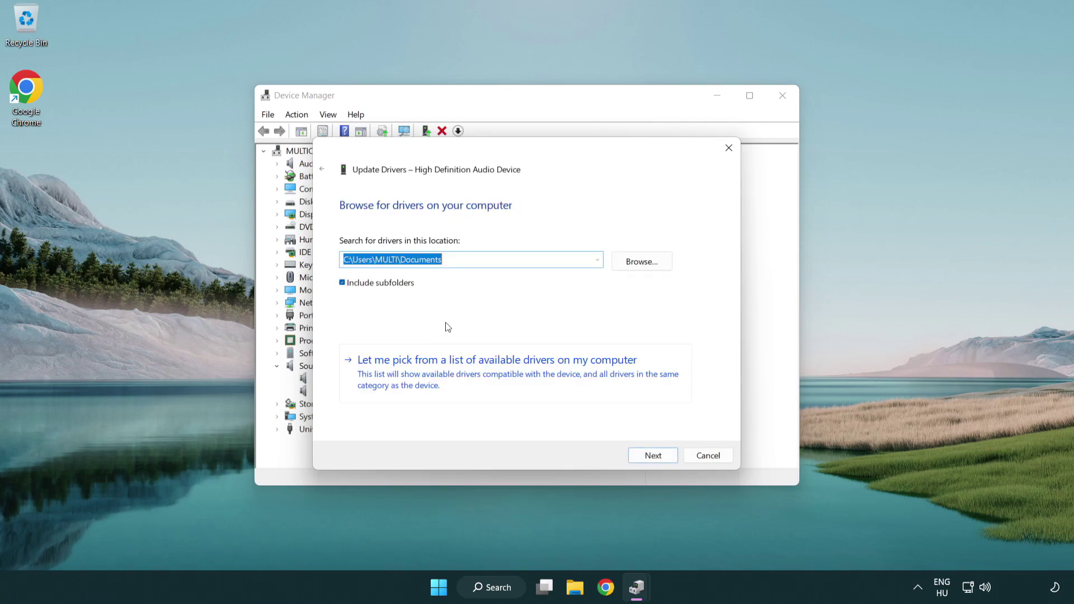
left_click(516, 381)
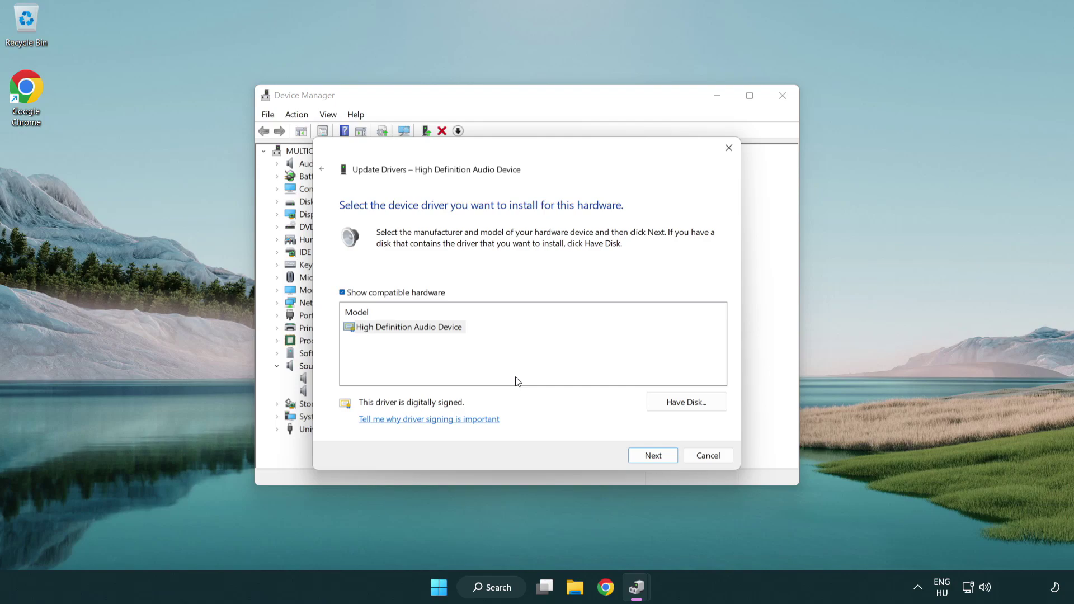
left_click(343, 329)
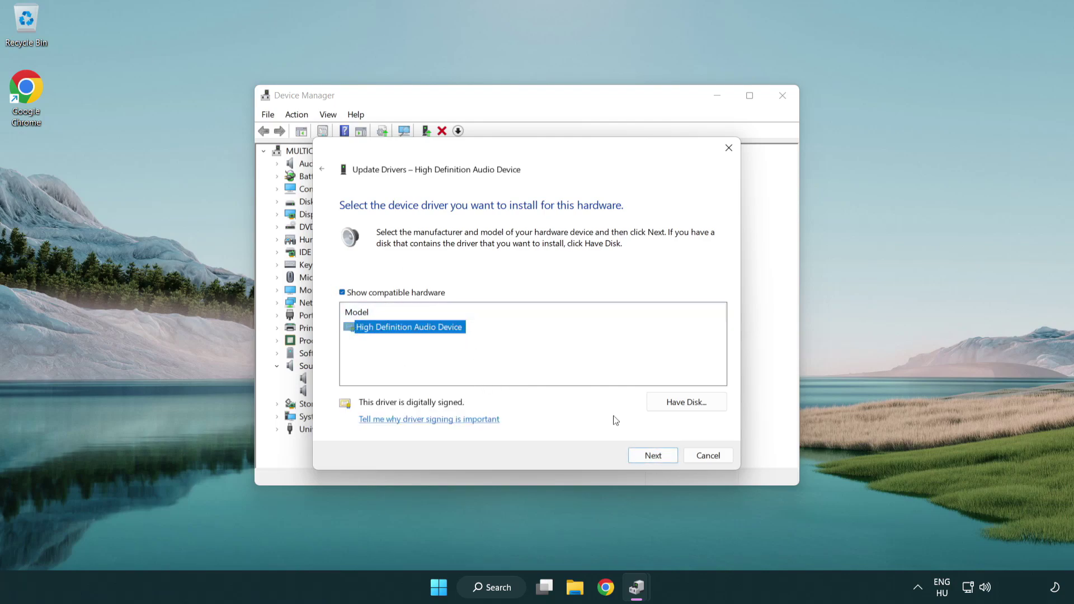
left_click(665, 460)
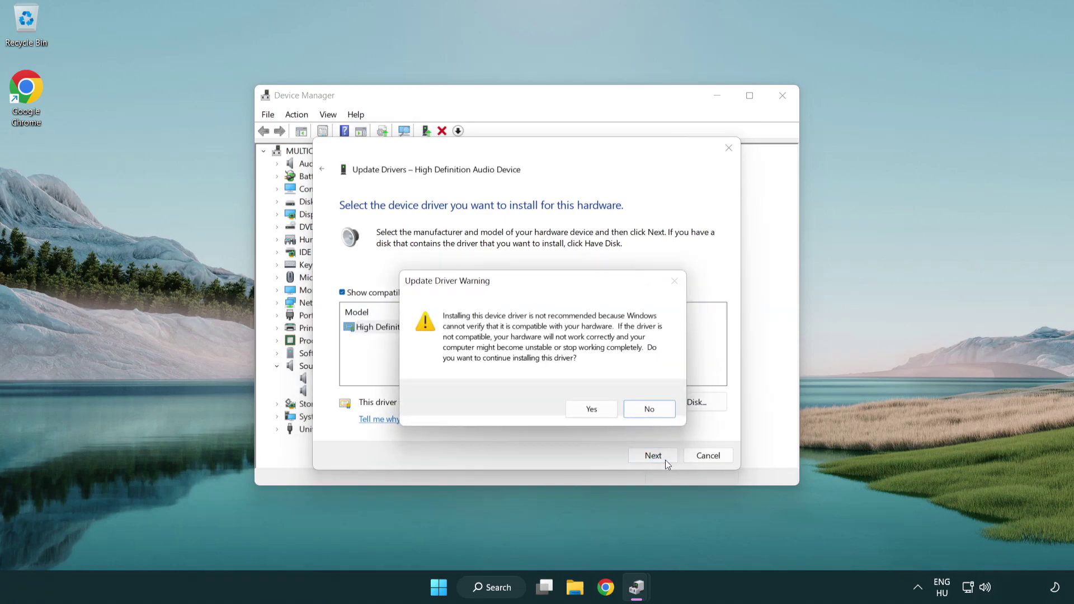
left_click(592, 409)
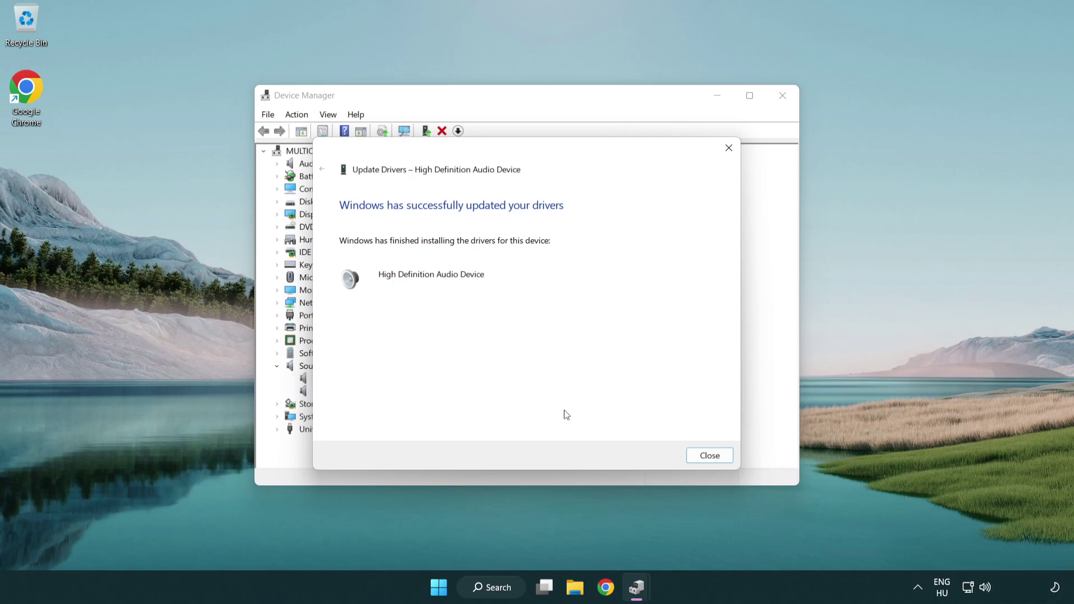
left_click(710, 459)
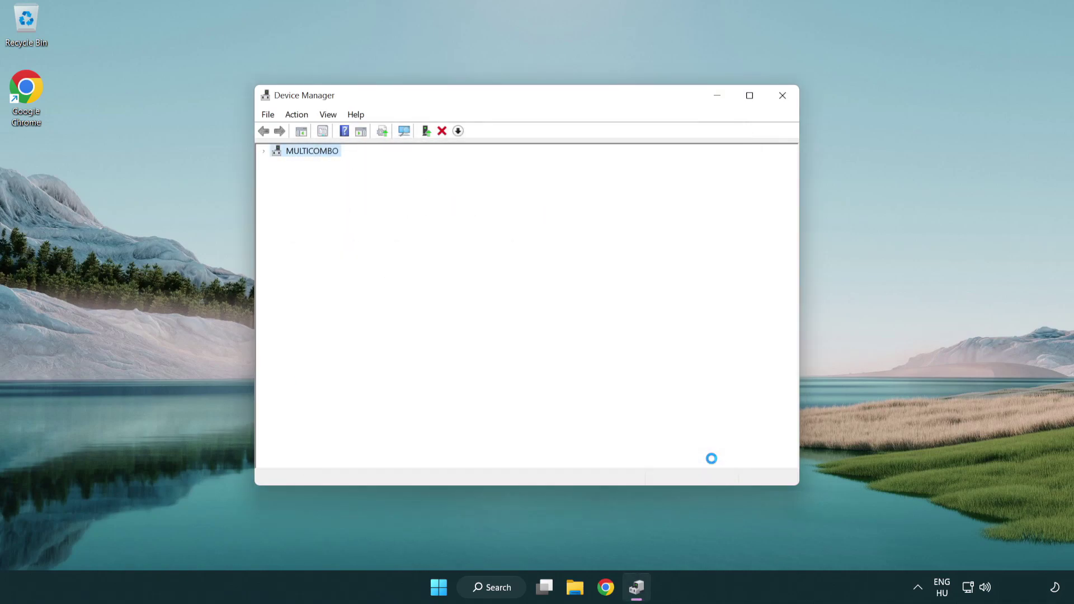
Close Device Manager and view the restart and shutdown options in Start
left_click(784, 99)
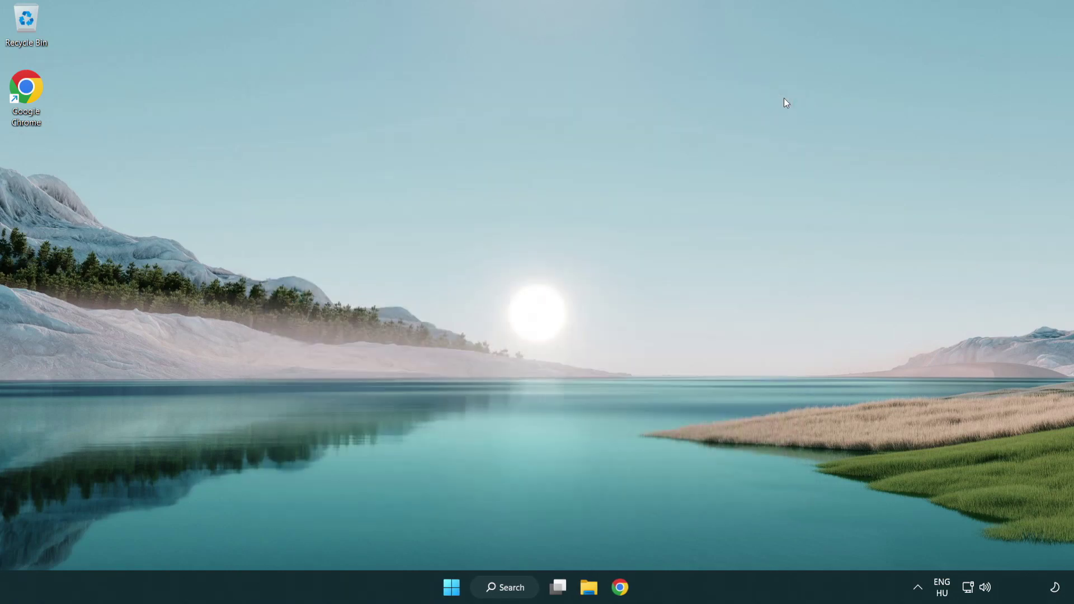
left_click(457, 586)
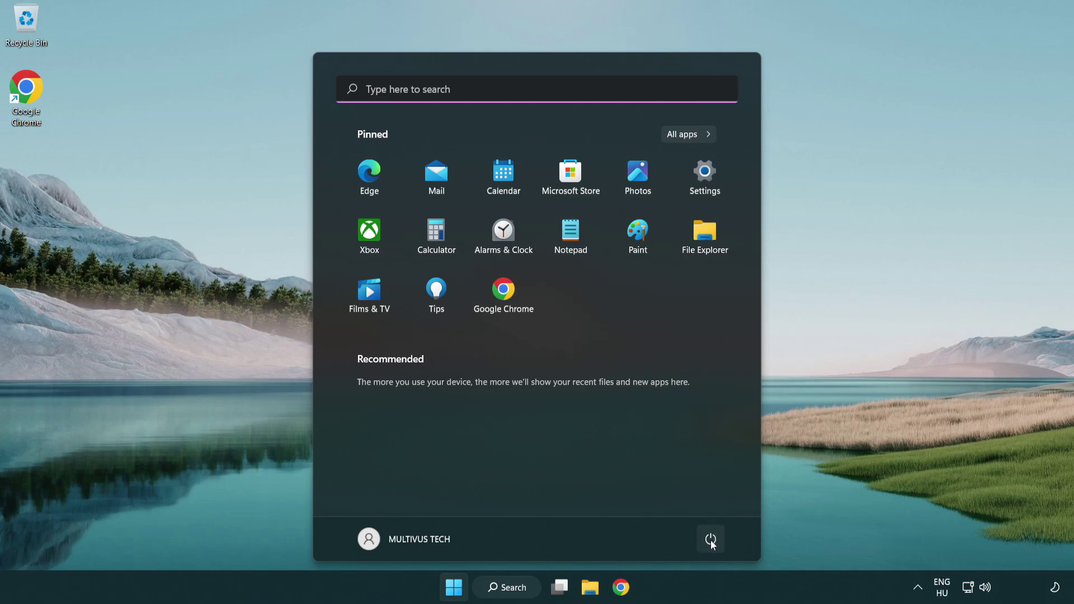
left_click(710, 538)
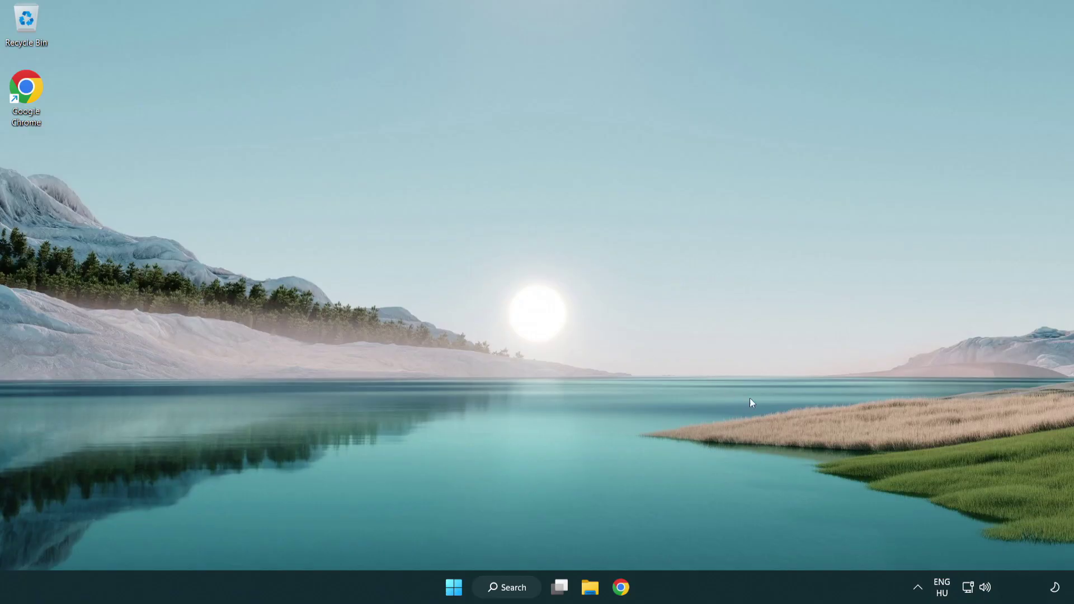
Launch the Playing Audio troubleshooter from the taskbar speaker icon's sound problems option
right_click(987, 590)
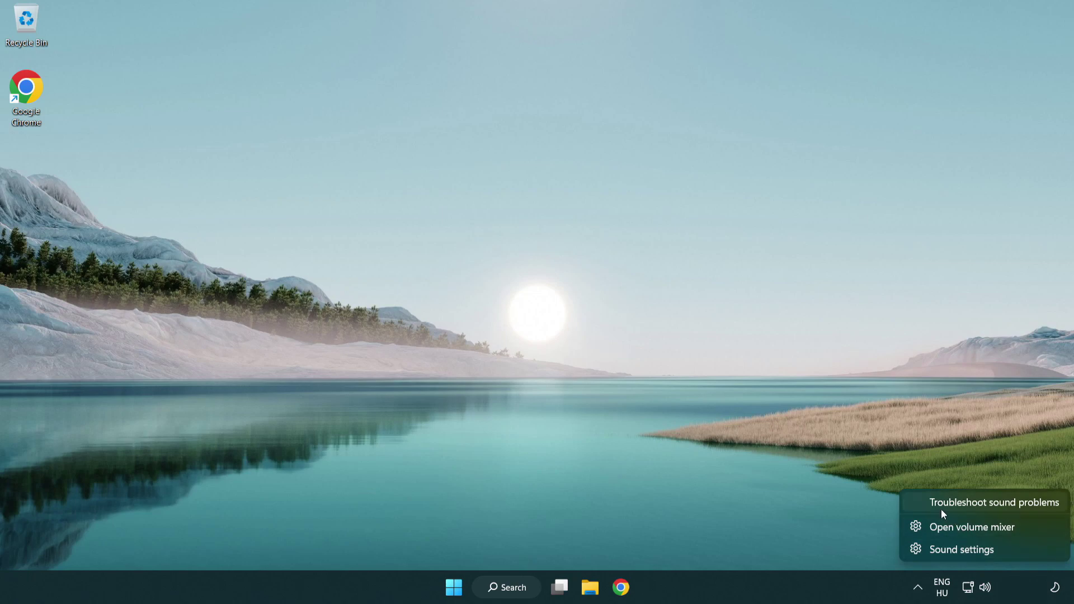
left_click(978, 507)
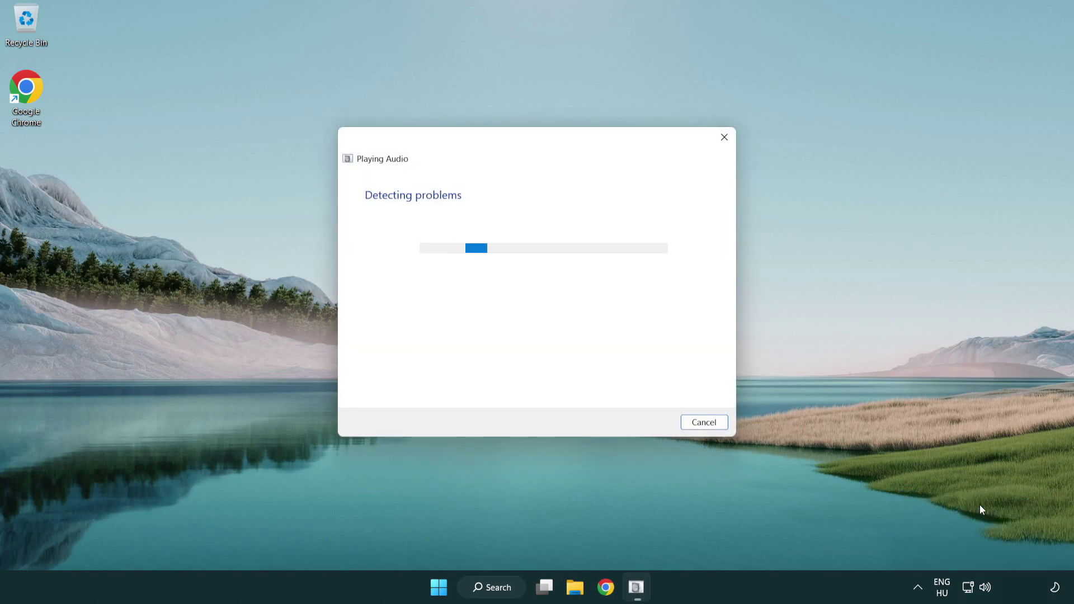